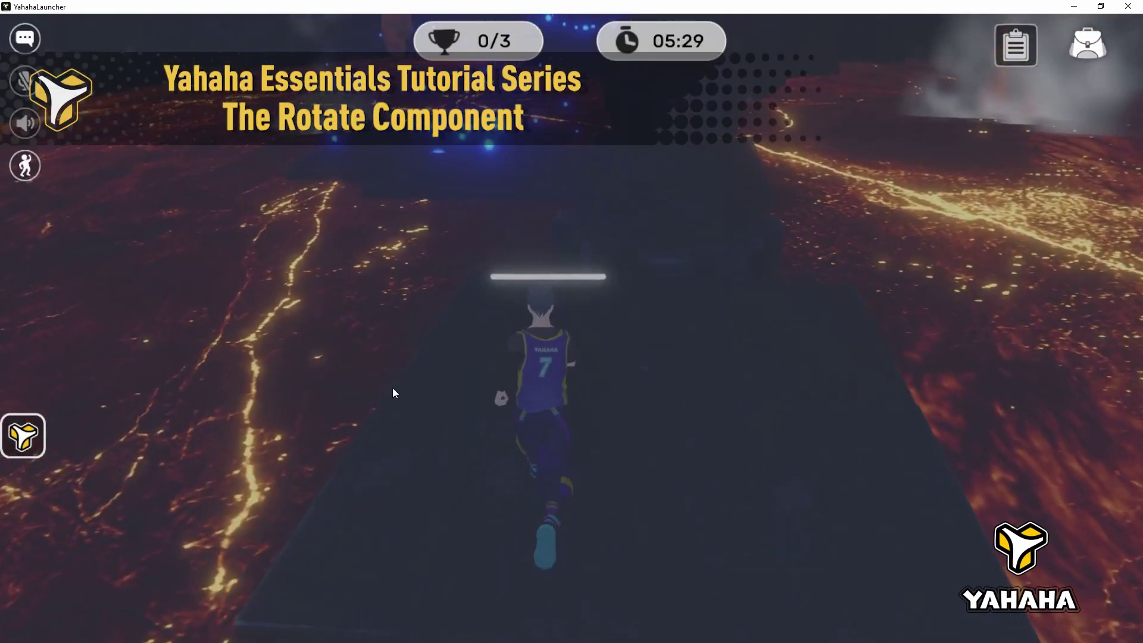
- Run along the lava walkway, turning the camera toward the orb platform and house
{"action": "key", "text": "w"}
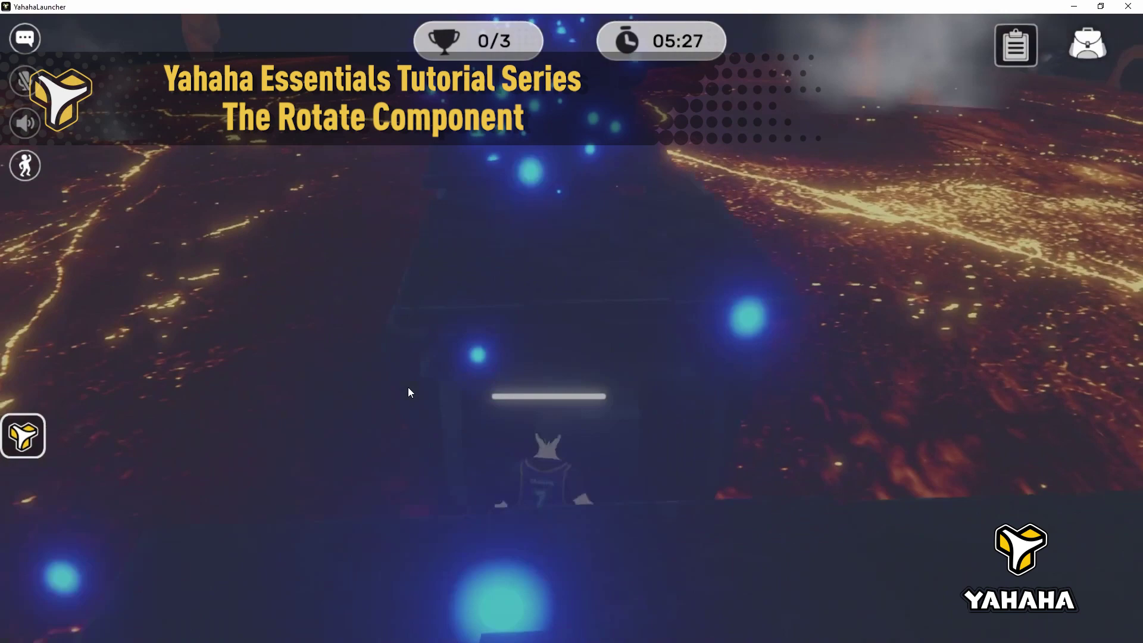
{"action": "right_click_drag", "start_coordinate": [410, 366], "coordinate": [348, 394]}
{"action": "right_click_drag", "start_coordinate": [670, 402], "coordinate": [755, 446]}
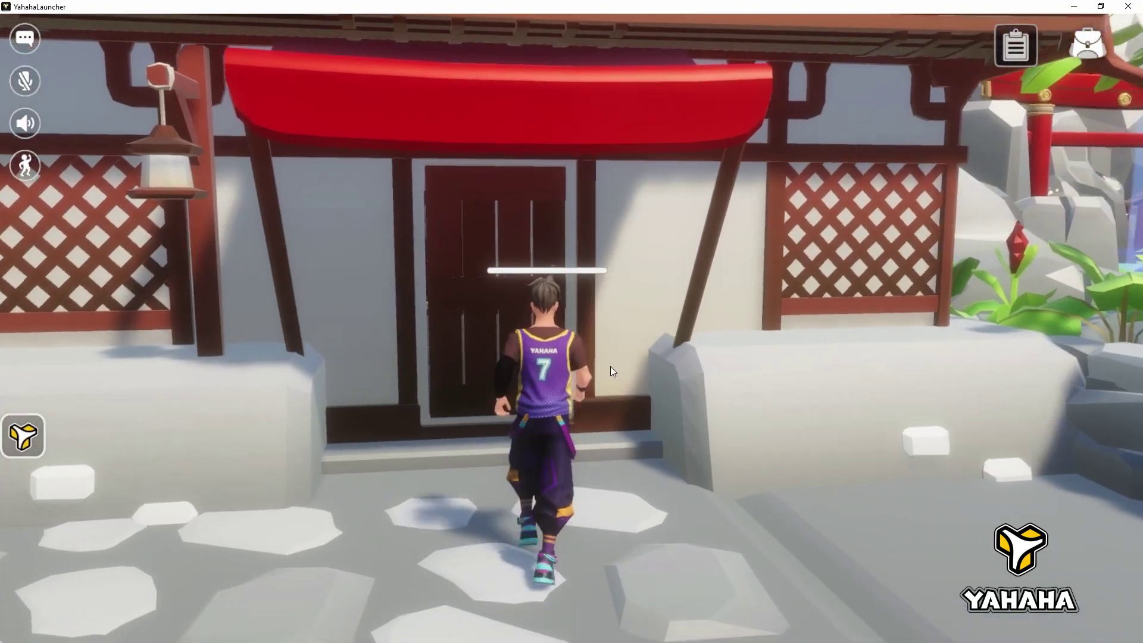
{"action": "key", "text": "w"}
- Go through the house door and walk down the corridor toward the dark doors
{"action": "right_click_drag", "start_coordinate": [517, 370], "coordinate": [611, 337]}
{"action": "key", "text": "w"}
{"action": "key", "text": "w"}
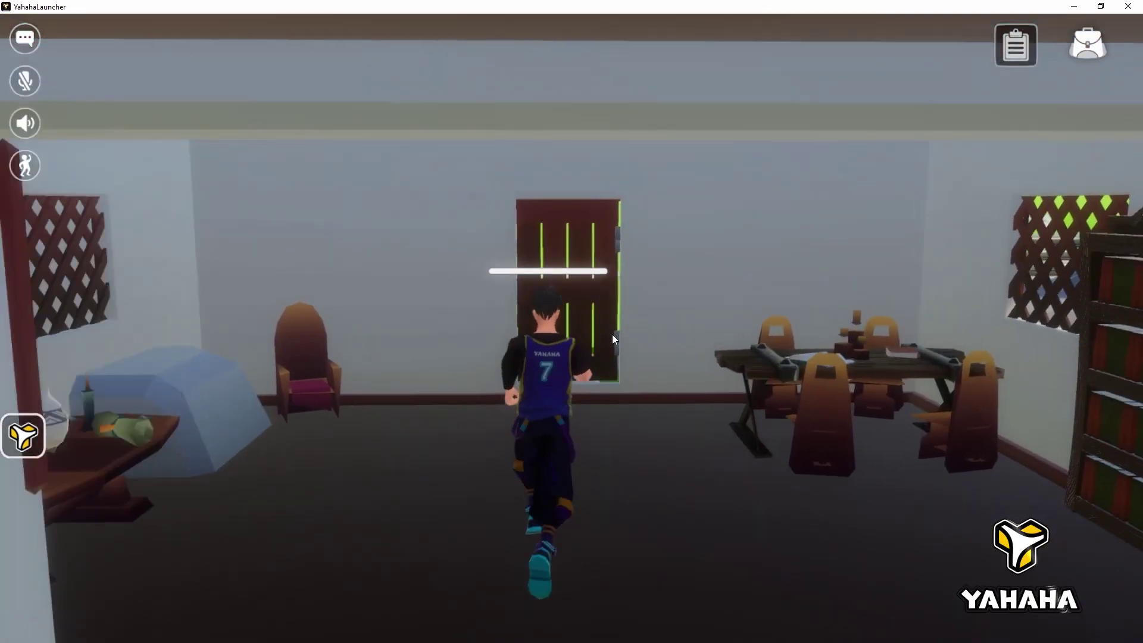
{"action": "key", "text": "s"}
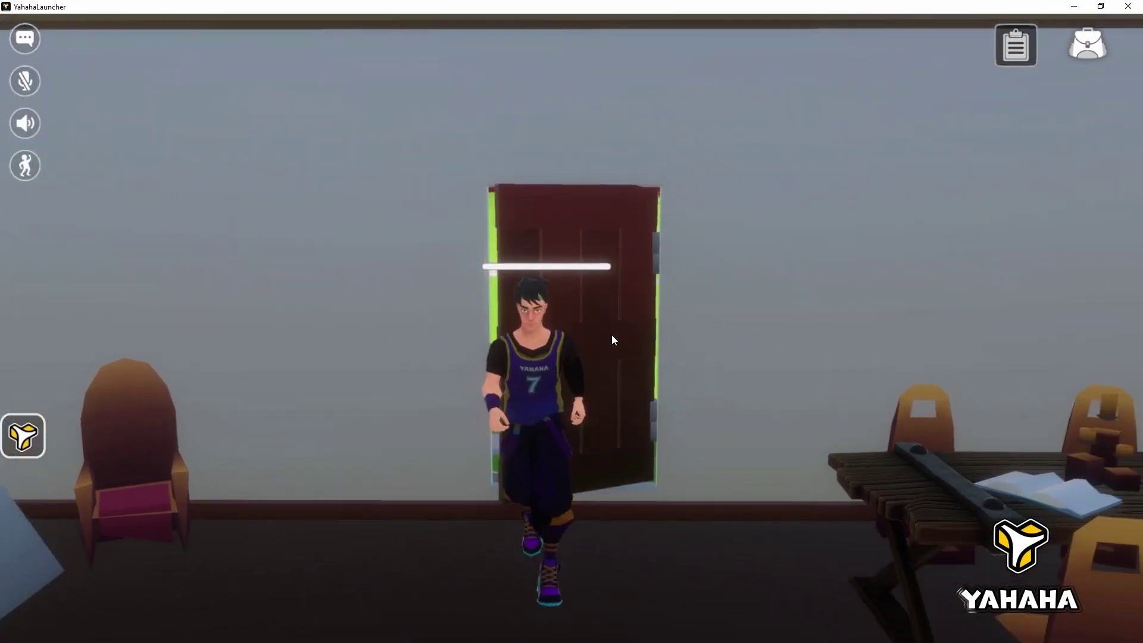
{"action": "key", "text": "w"}
{"action": "key", "text": "w"}
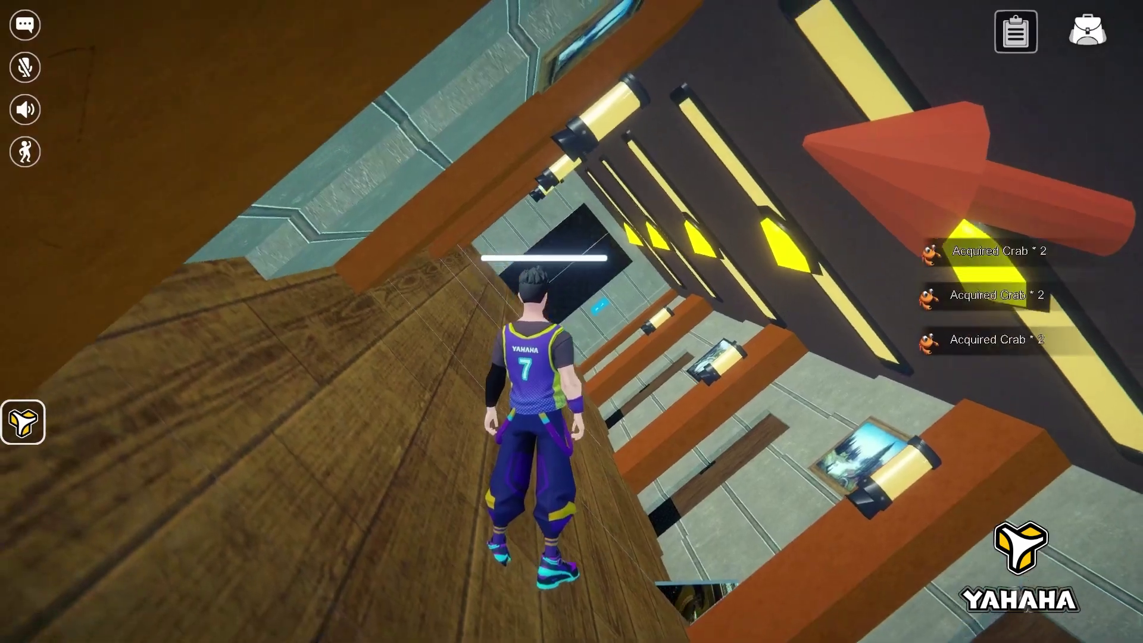
{"action": "key", "text": "d"}
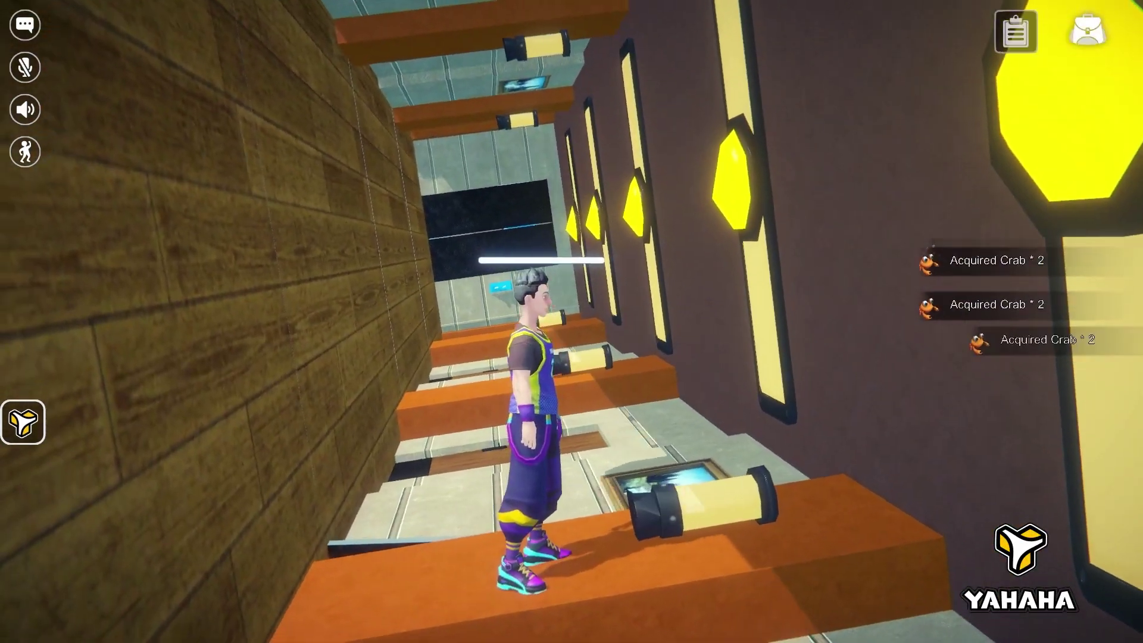
{"action": "key", "text": "w"}
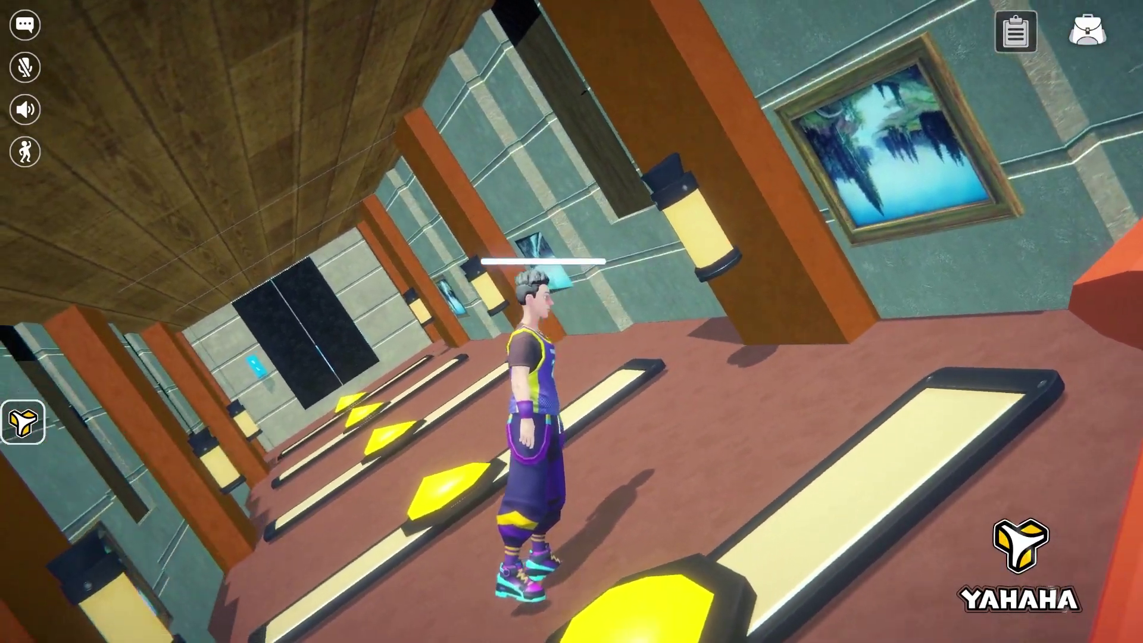
{"action": "key", "text": "w"}
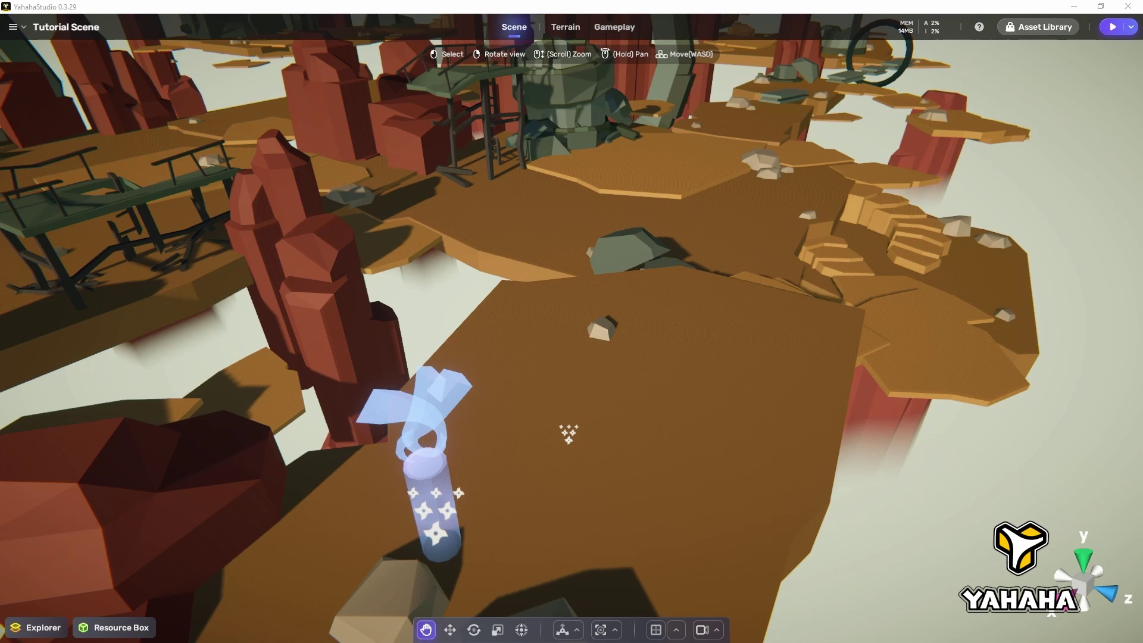
- Place the door model on the platform and add a built-in plate on top
{"action": "left_click_drag", "start_coordinate": [495, 555], "coordinate": [733, 285]}
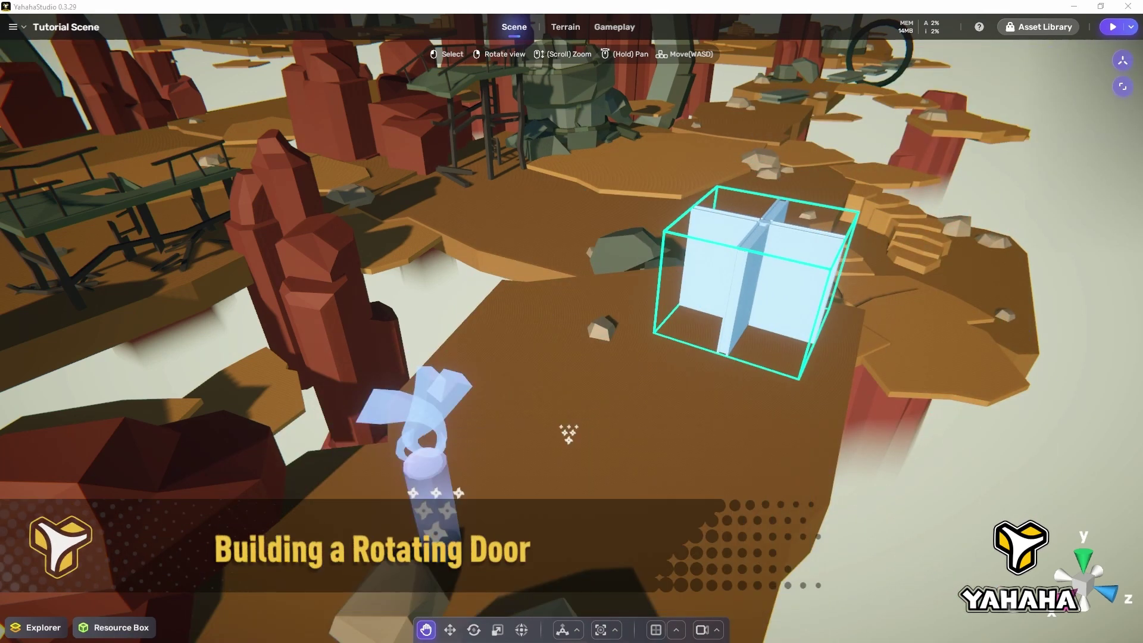
{"action": "left_click", "coordinate": [113, 627]}
{"action": "left_click_drag", "start_coordinate": [473, 484], "coordinate": [639, 362]}
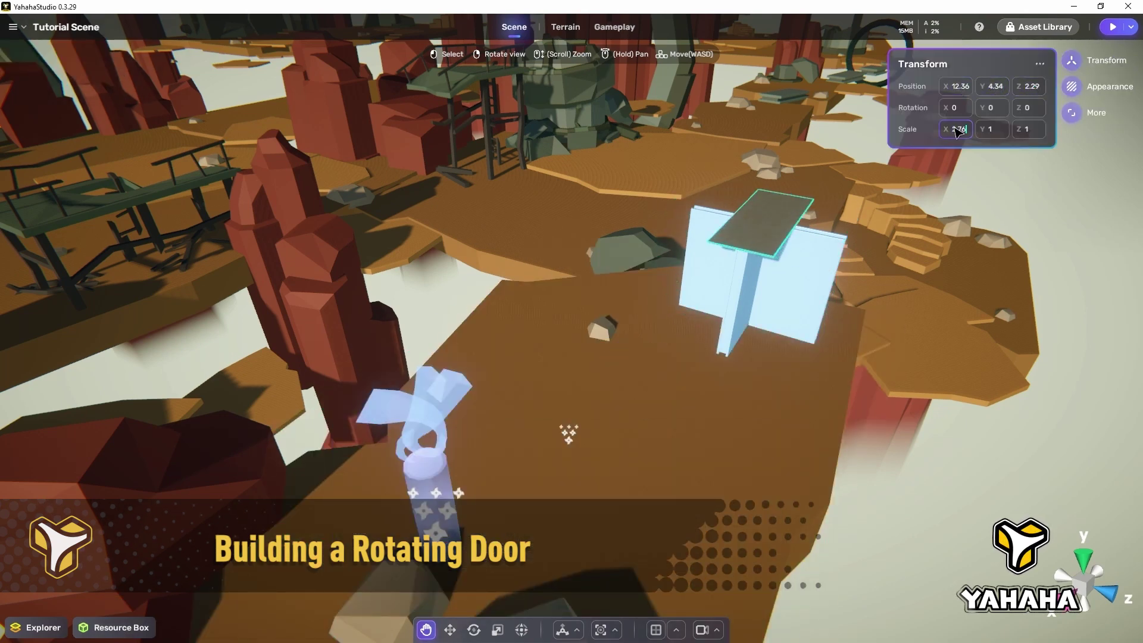
- Enlarge the plate with a scale of 1 and adjust its Z position
{"action": "left_click", "coordinate": [1035, 136]}
{"action": "type", "text": "1"}
{"action": "left_click", "coordinate": [781, 229]}
{"action": "mouse_move", "coordinate": [1122, 60]}
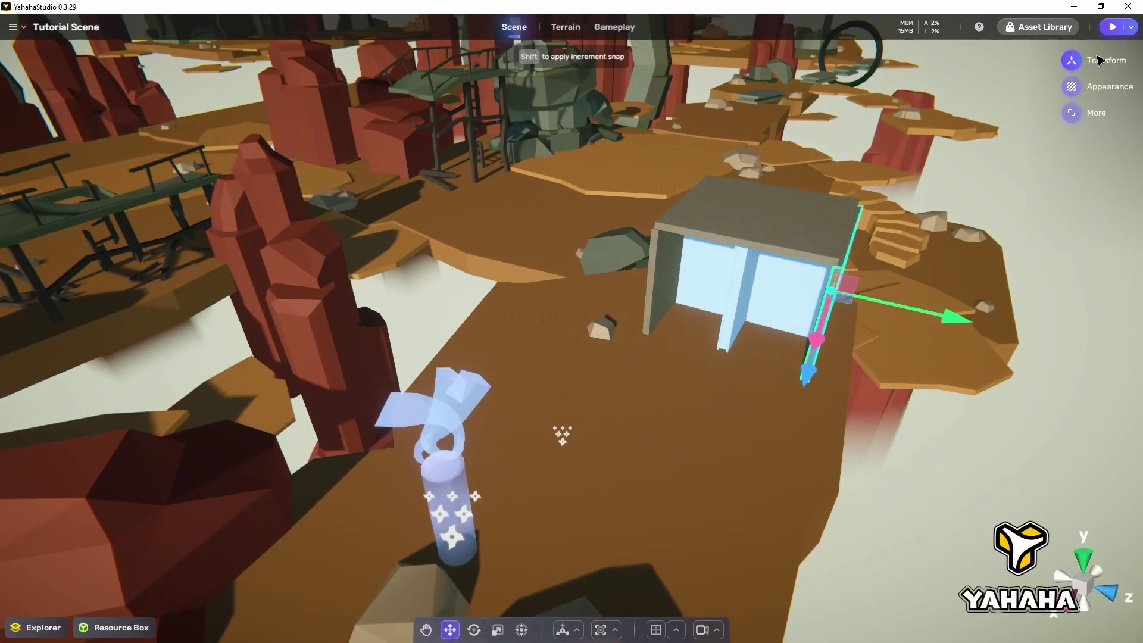
{"action": "mouse_move", "coordinate": [1100, 60]}
{"action": "left_click", "coordinate": [1032, 87]}
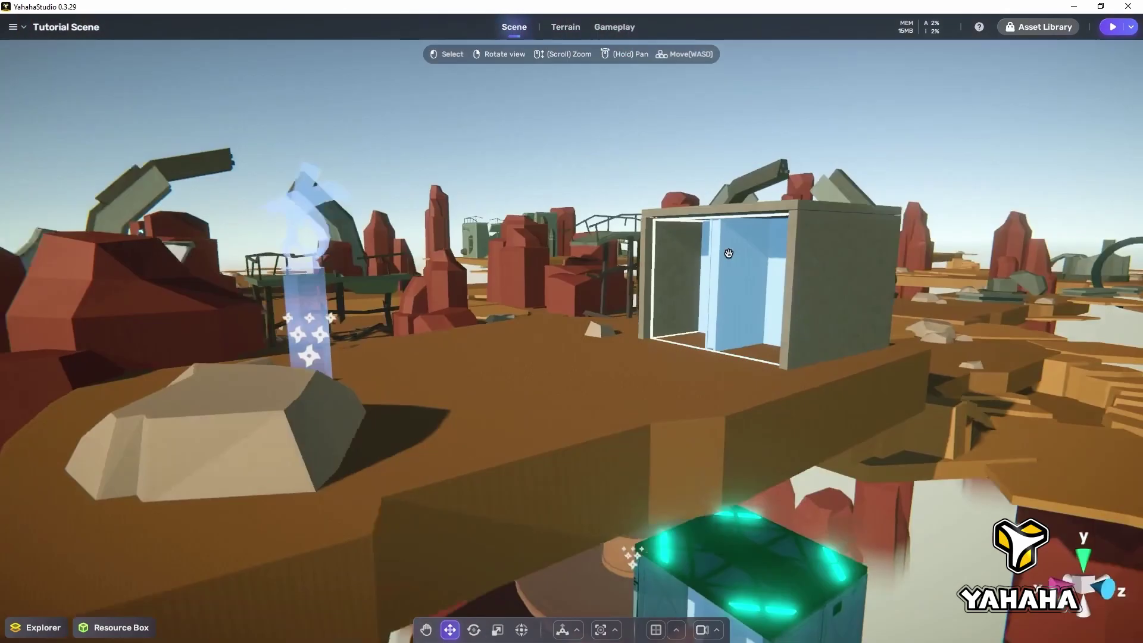
{"action": "mouse_move", "coordinate": [1084, 86]}
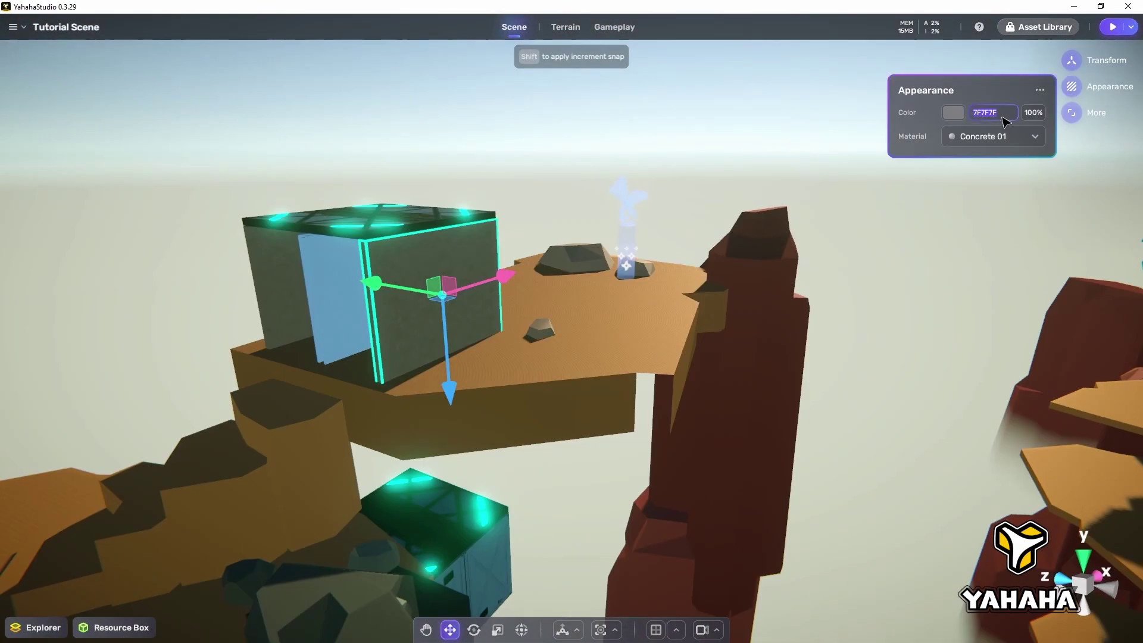
{"action": "left_click", "coordinate": [1036, 136]}
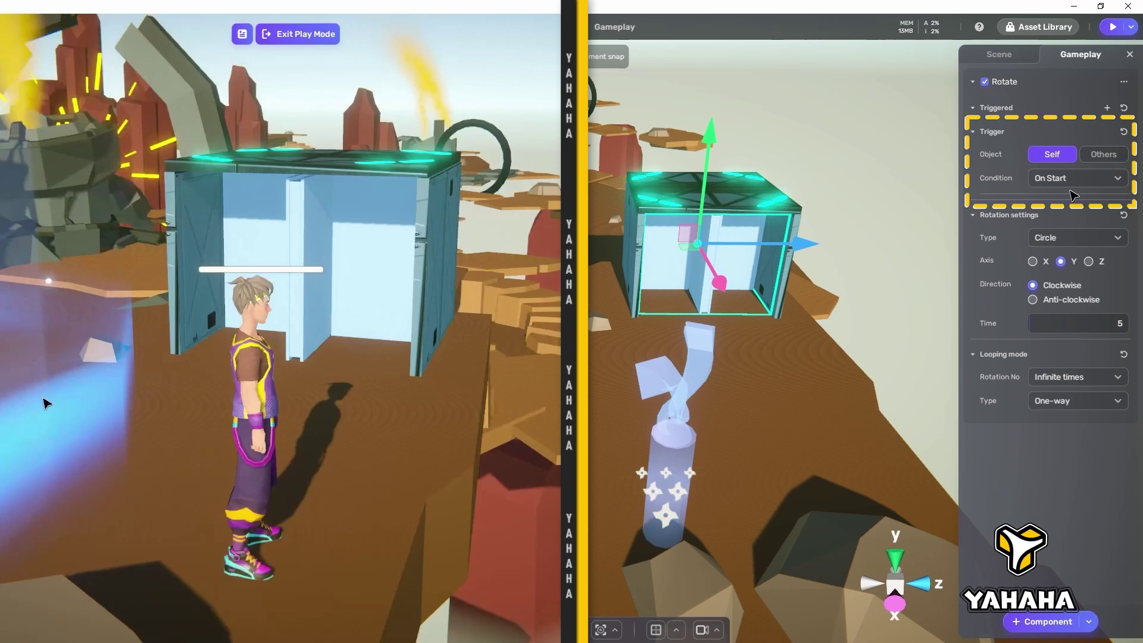
- Open the door's Rotate Trigger Condition options to change when rotation starts
{"action": "left_click", "coordinate": [1118, 179]}
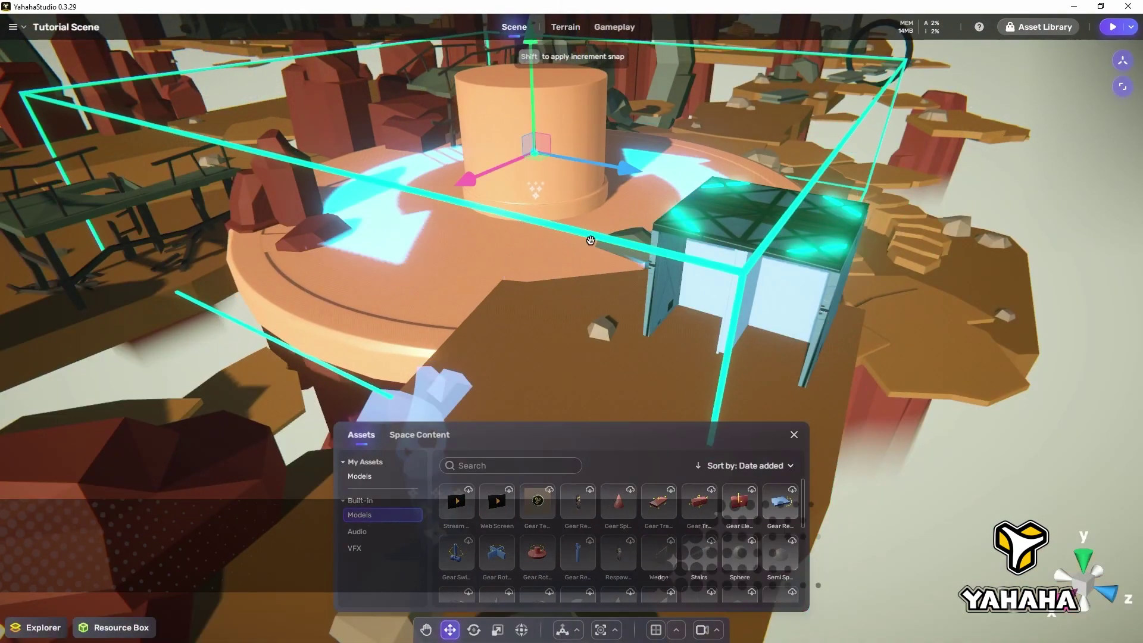
- Move the disk to 10.38, 2.8, -2.84, scale it to 0.34/0.28/0.34, and save
{"action": "mouse_move", "coordinate": [1068, 80]}
{"action": "type", "text": "10.38"}
{"action": "key", "text": "Tab"}
{"action": "type", "text": "2.8"}
{"action": "left_click", "coordinate": [1030, 86]}
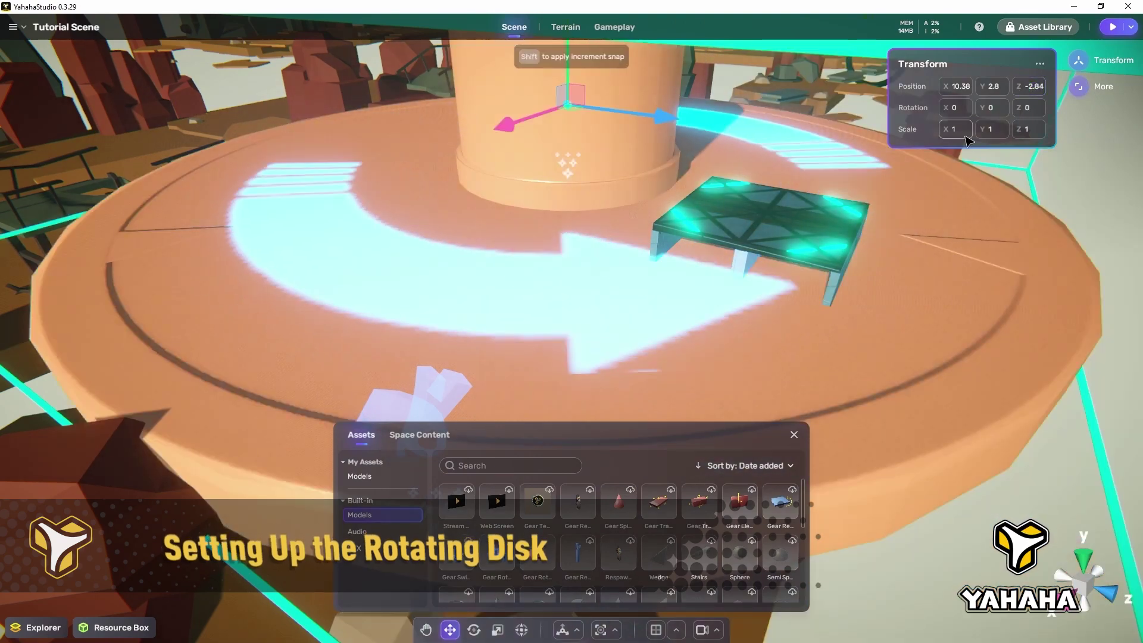
{"action": "left_click", "coordinate": [957, 130]}
{"action": "type", "text": "0.34"}
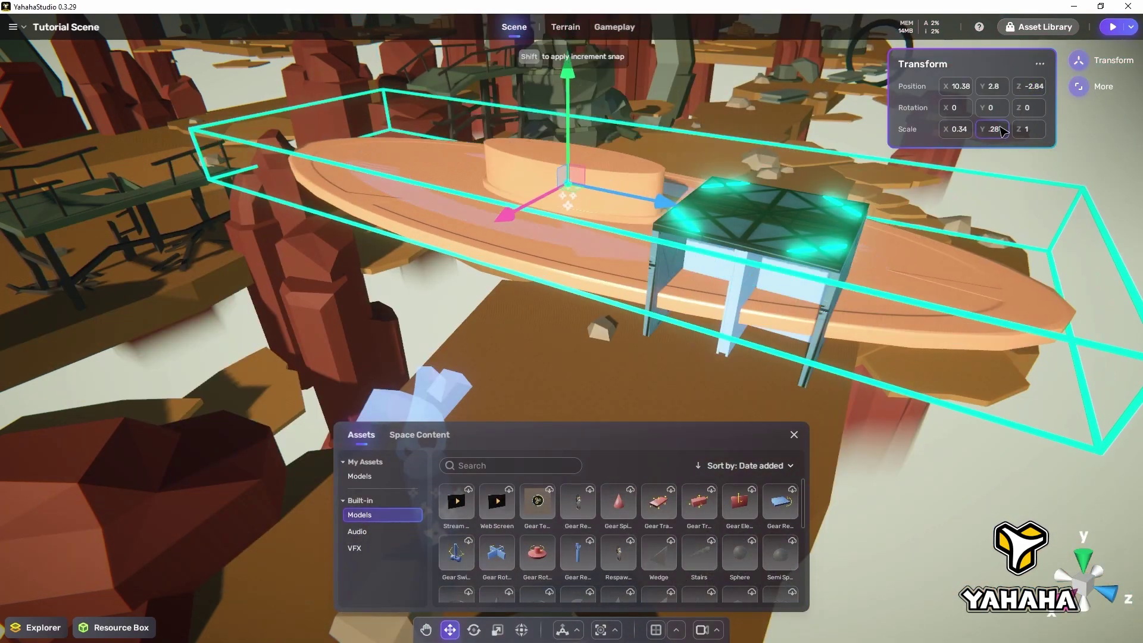
{"action": "key", "text": "Return"}
{"action": "left_click", "coordinate": [794, 435]}
{"action": "left_click", "coordinate": [31, 53]}
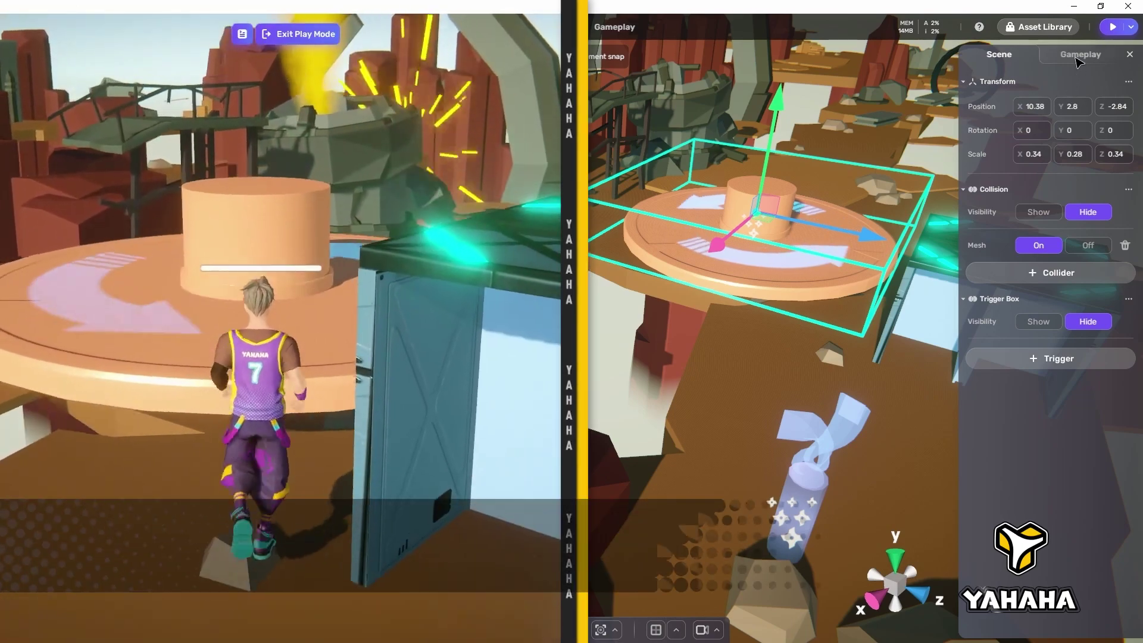
- Set the disk's Rotate trigger condition to Touched by player
{"action": "left_click", "coordinate": [1079, 55]}
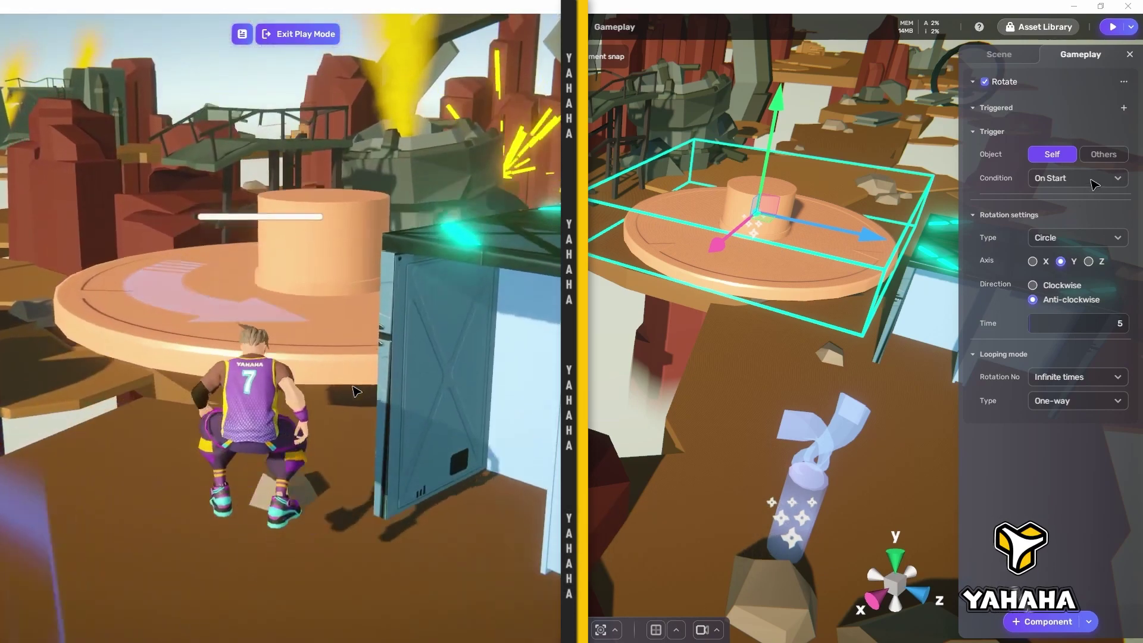
{"action": "left_click", "coordinate": [1093, 179]}
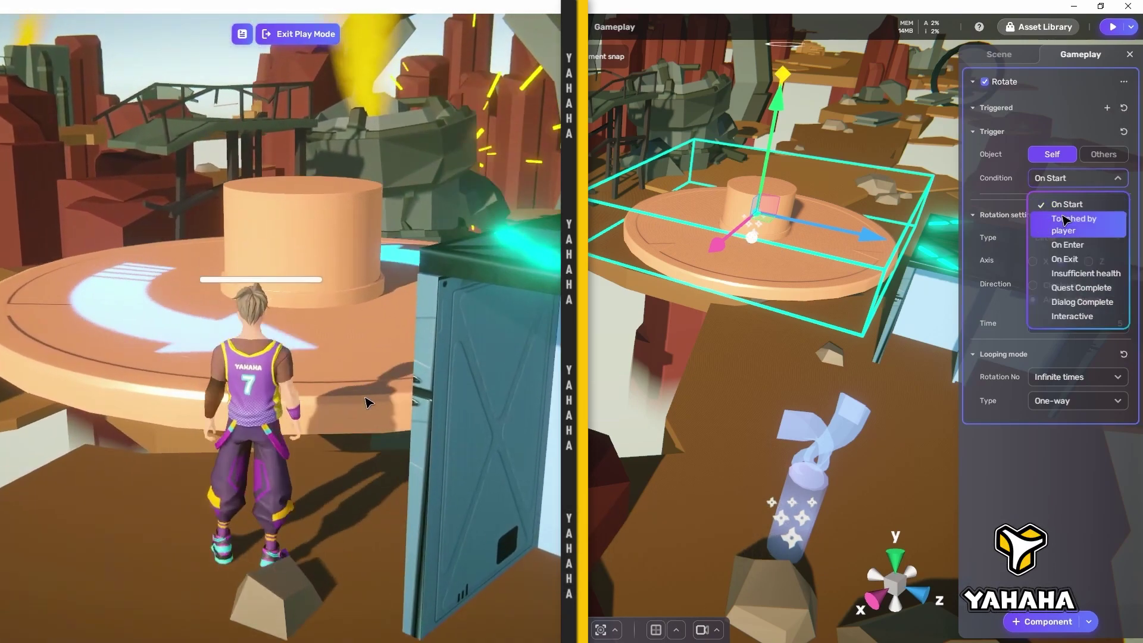
{"action": "left_click", "coordinate": [1068, 223]}
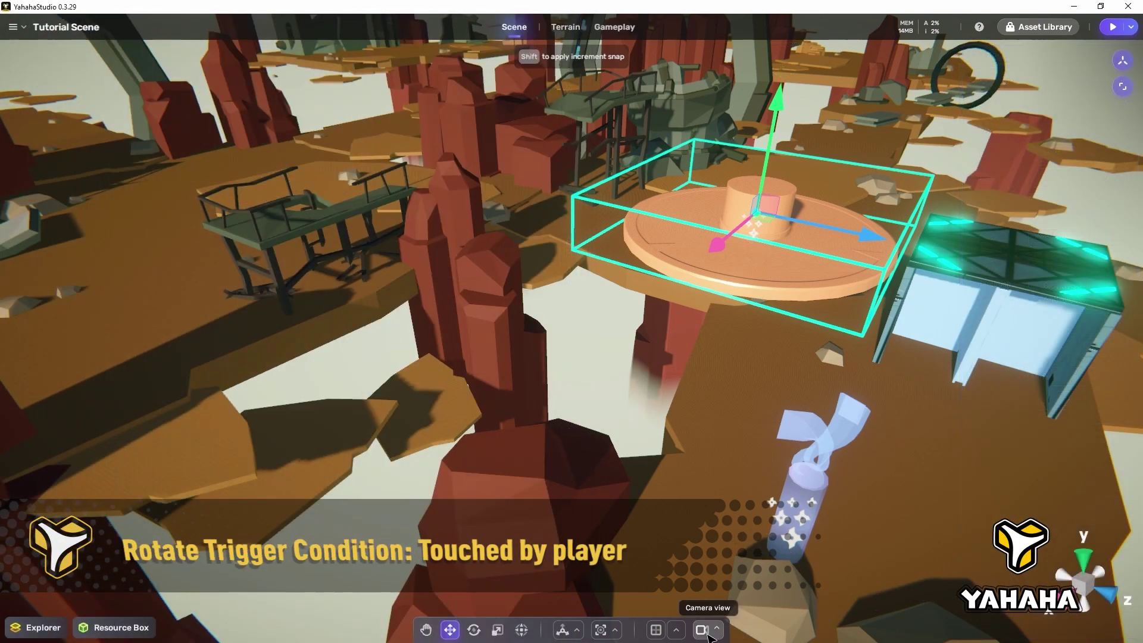
- Return to the Start View camera, reposition the plank, and orbit to inspect the ring
{"action": "left_click", "coordinate": [717, 630]}
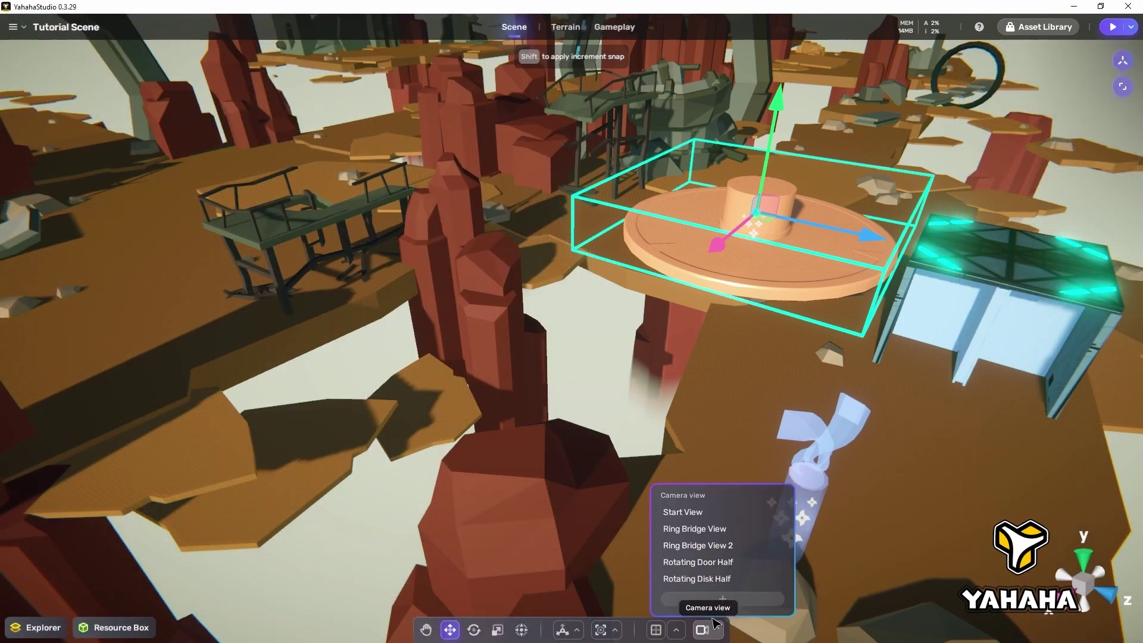
{"action": "left_click", "coordinate": [707, 513]}
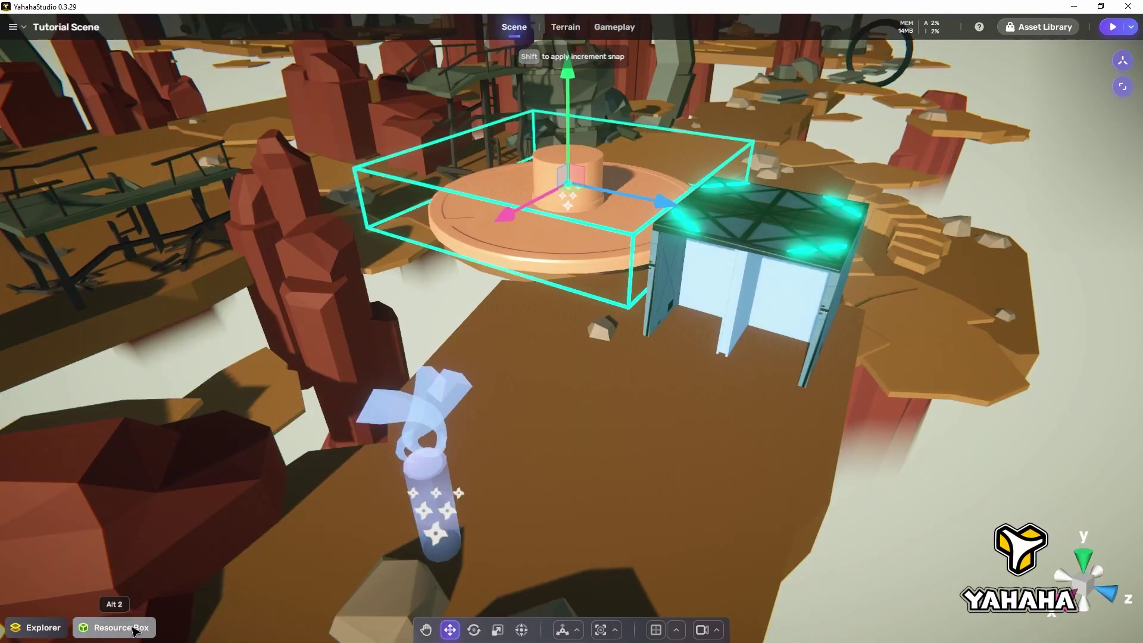
{"action": "left_click", "coordinate": [130, 625]}
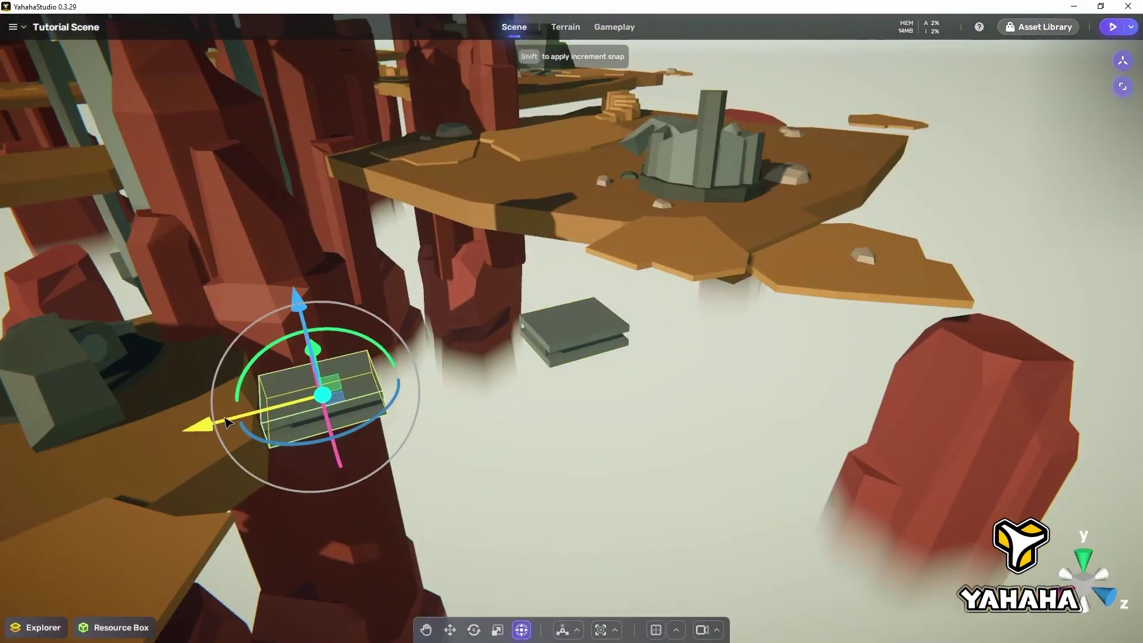
{"action": "left_click_drag", "start_coordinate": [319, 396], "coordinate": [546, 400]}
{"action": "scroll", "coordinate": [546, 400], "scroll_direction": "up", "scroll_amount": 3}
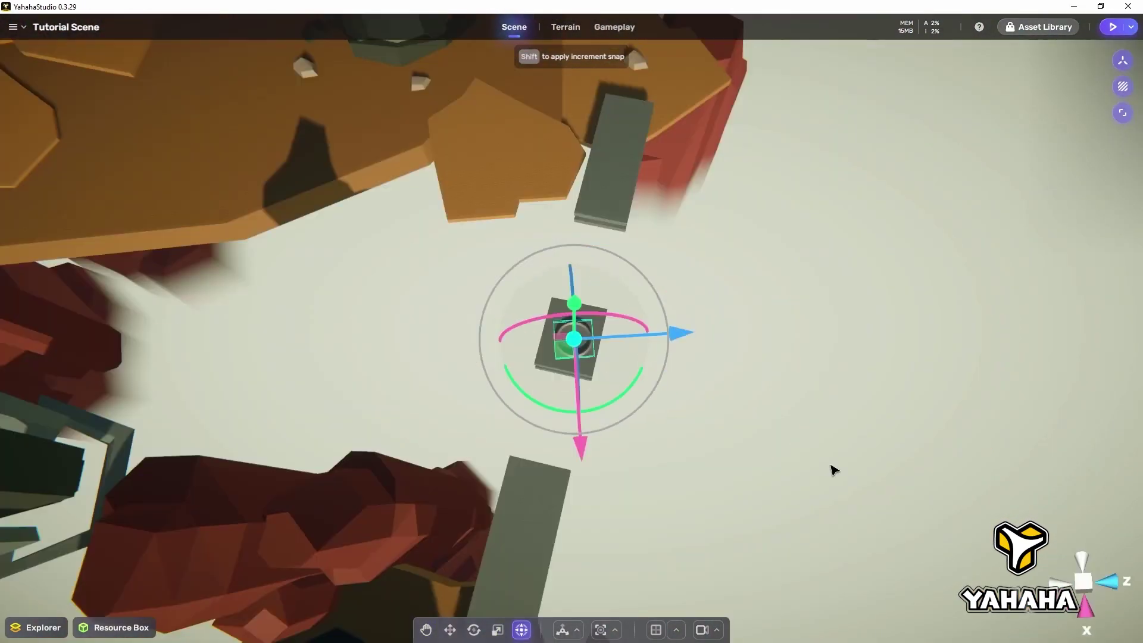
{"action": "right_click_drag", "start_coordinate": [829, 470], "coordinate": [395, 355]}
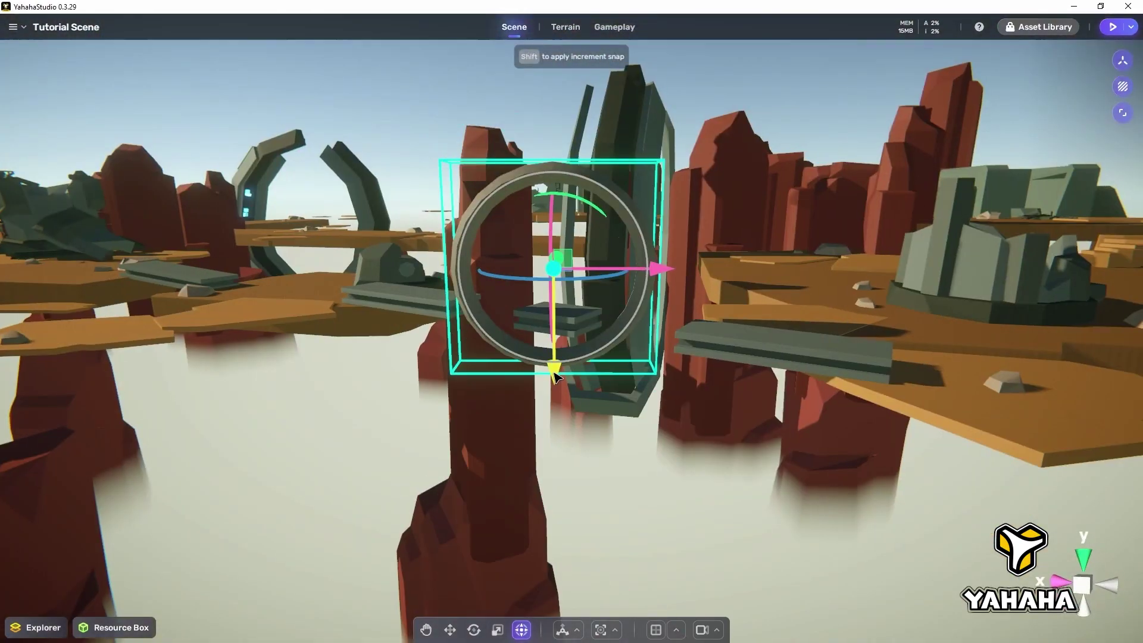
{"action": "right_click_drag", "start_coordinate": [553, 375], "coordinate": [597, 420]}
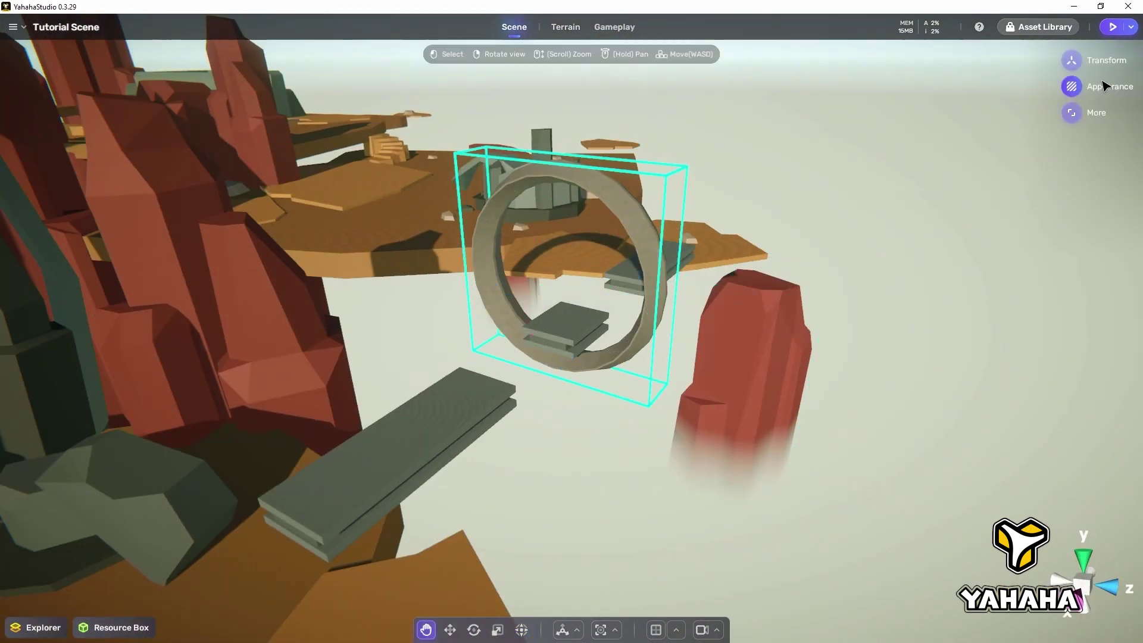
- Tint the ring dark blue-grey 326183, then reselect it
{"action": "left_click", "coordinate": [1072, 87]}
{"action": "left_click", "coordinate": [953, 112]}
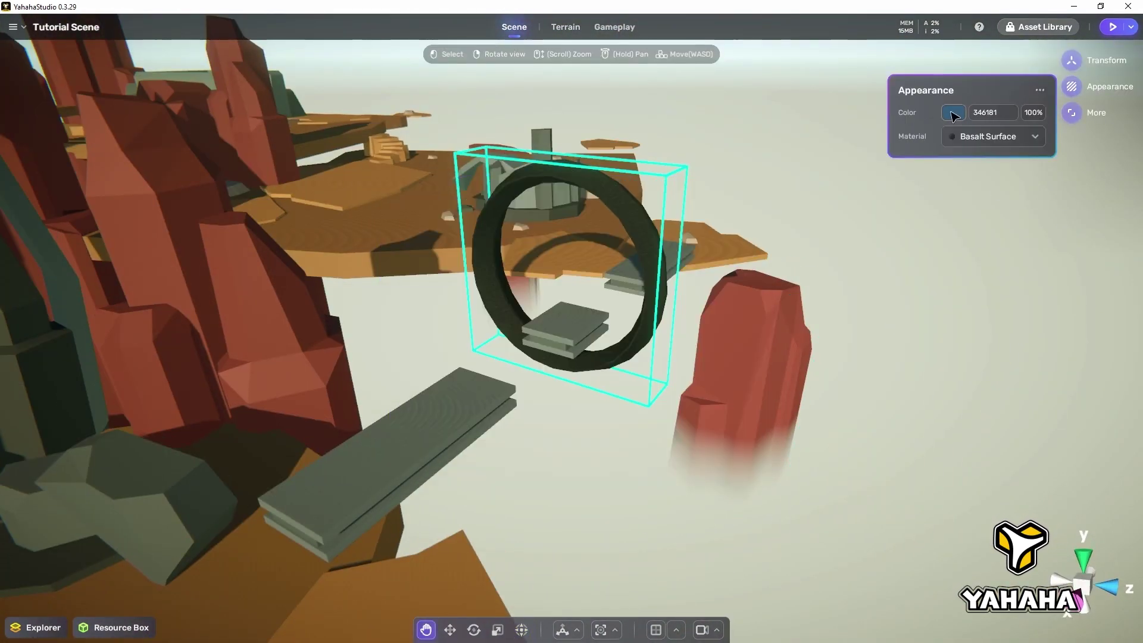
{"action": "left_click", "coordinate": [953, 112]}
{"action": "left_click", "coordinate": [964, 193]}
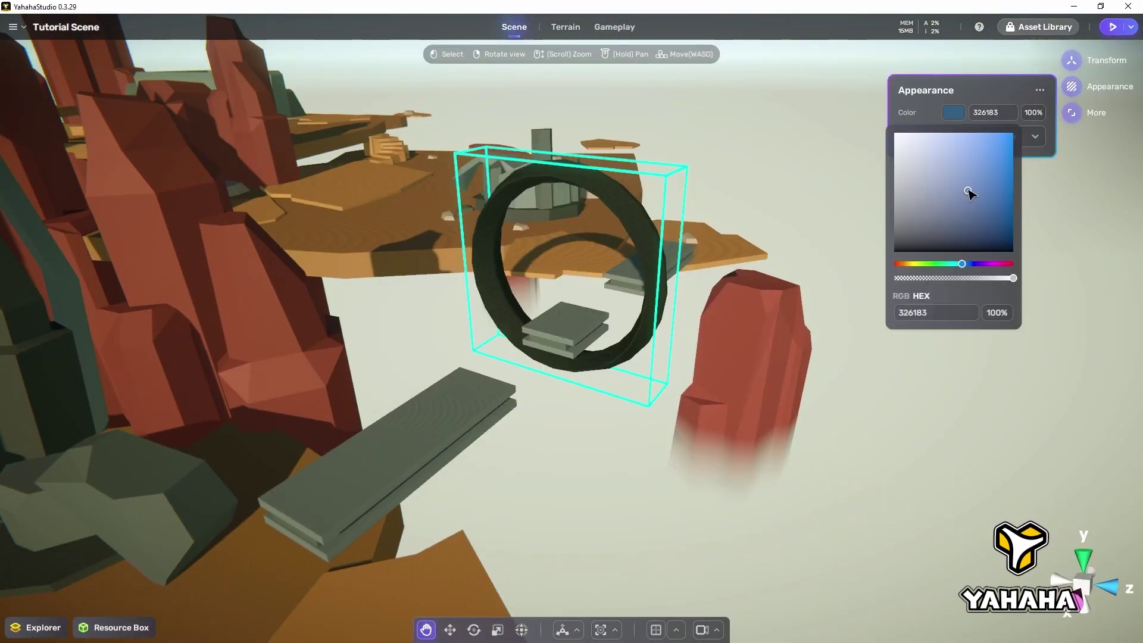
{"action": "key", "text": "Escape"}
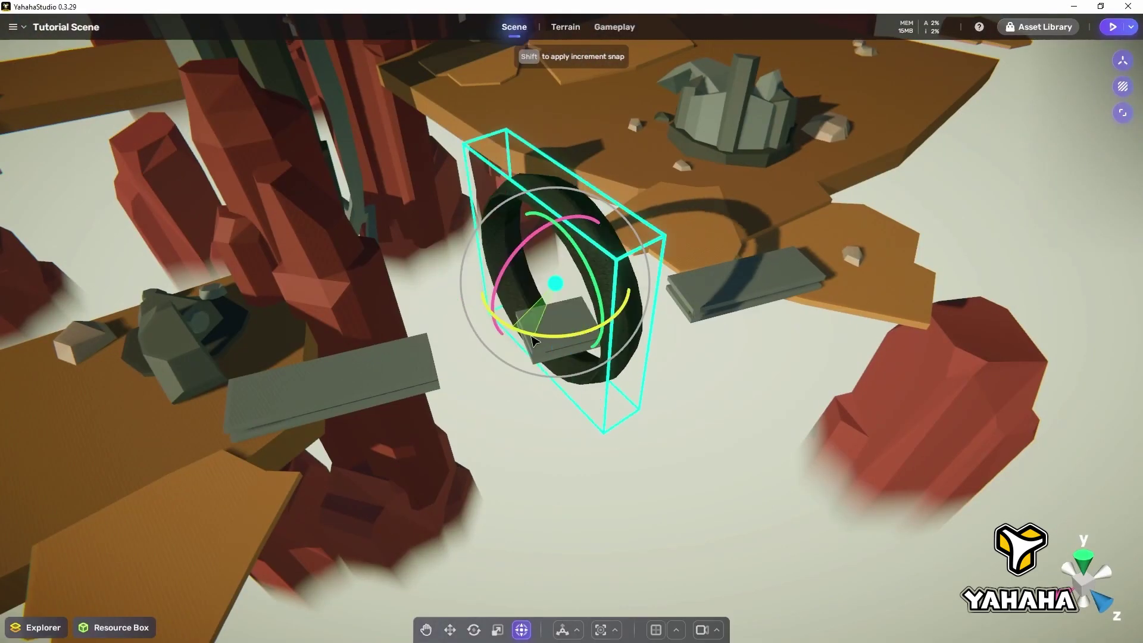
{"action": "left_click", "coordinate": [345, 383]}
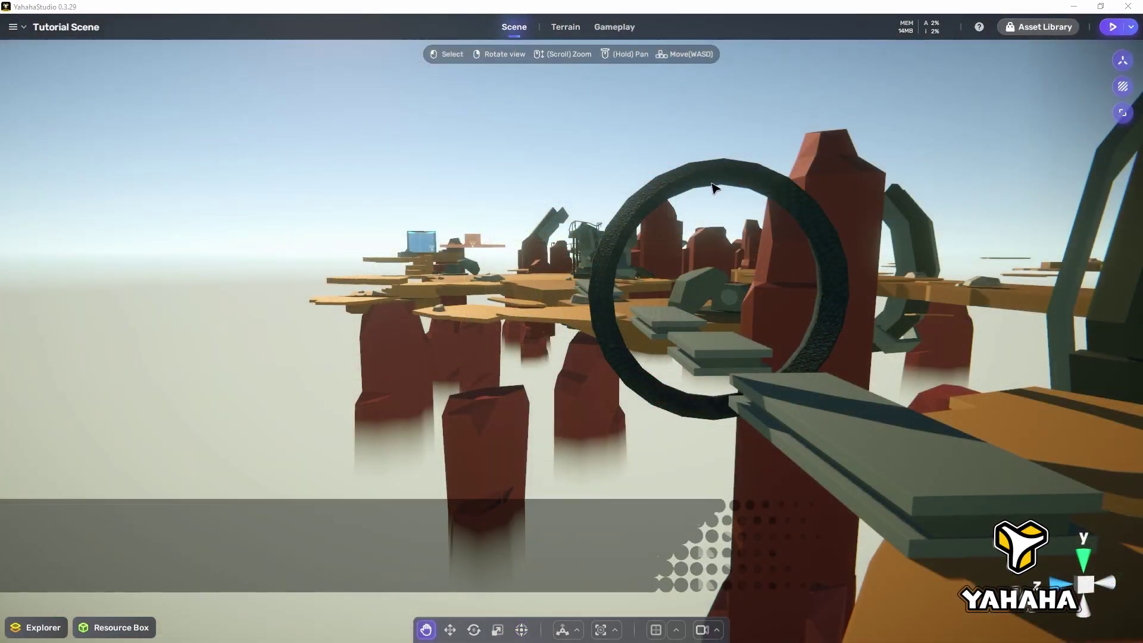
{"action": "left_click", "coordinate": [713, 174]}
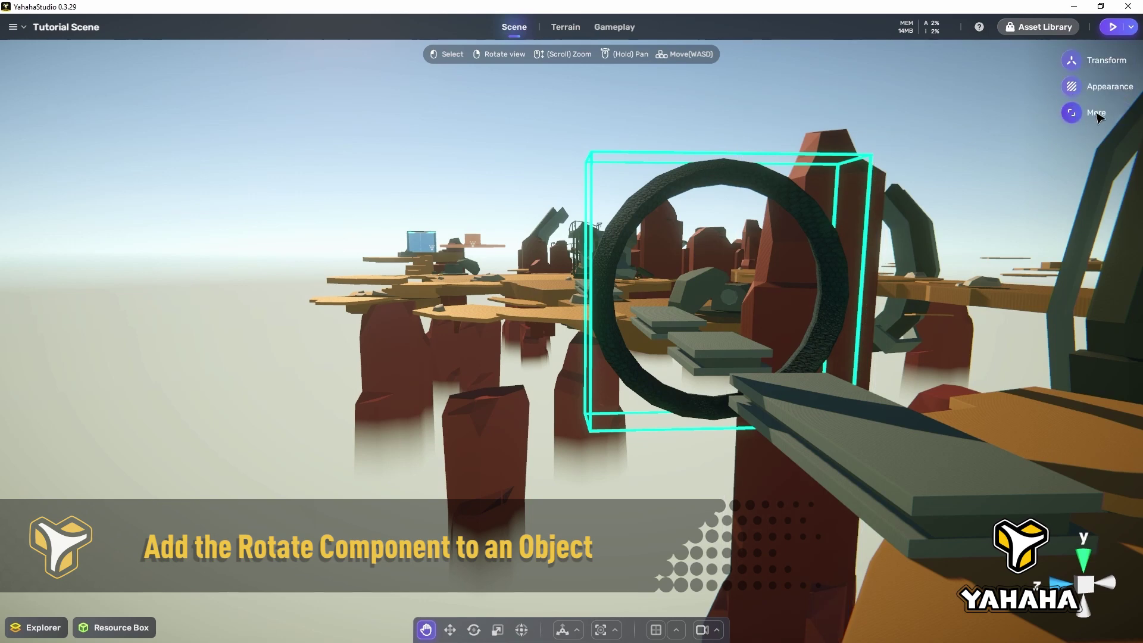
- Attach a Rotate component to the ring from its Gameplay settings
{"action": "left_click", "coordinate": [1097, 113]}
{"action": "left_click", "coordinate": [1081, 56]}
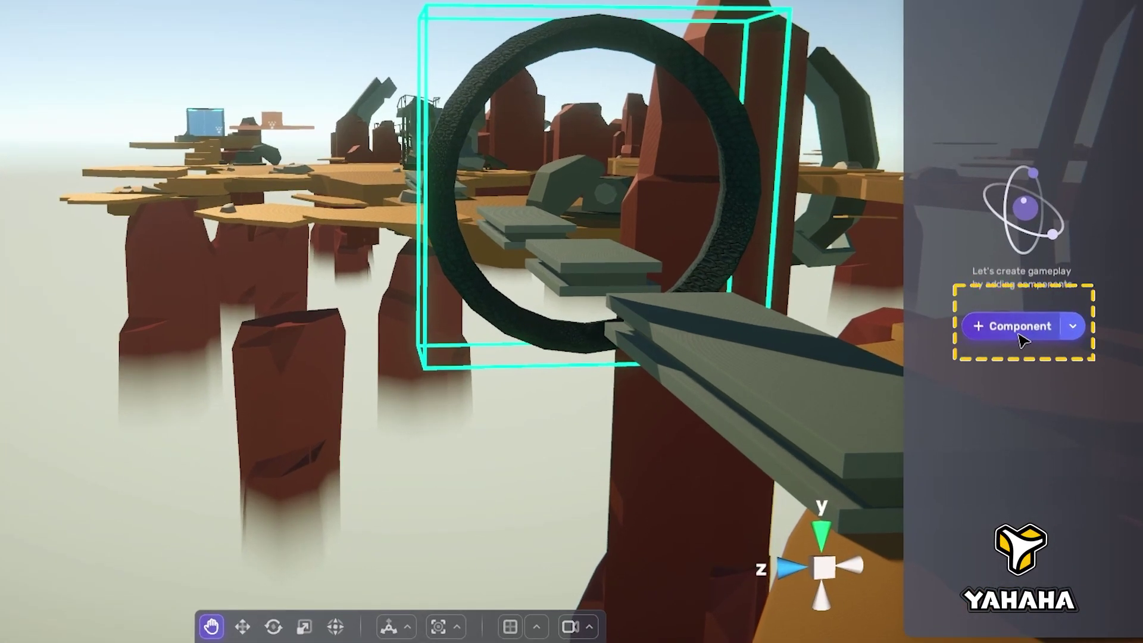
{"action": "left_click", "coordinate": [1020, 332]}
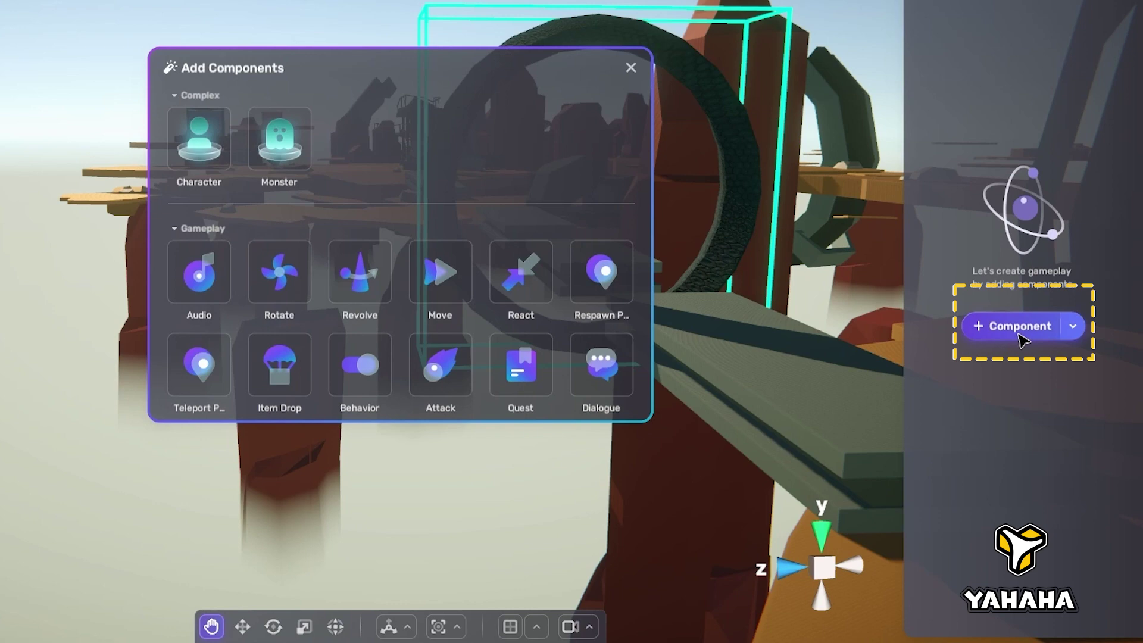
{"action": "left_click", "coordinate": [280, 276]}
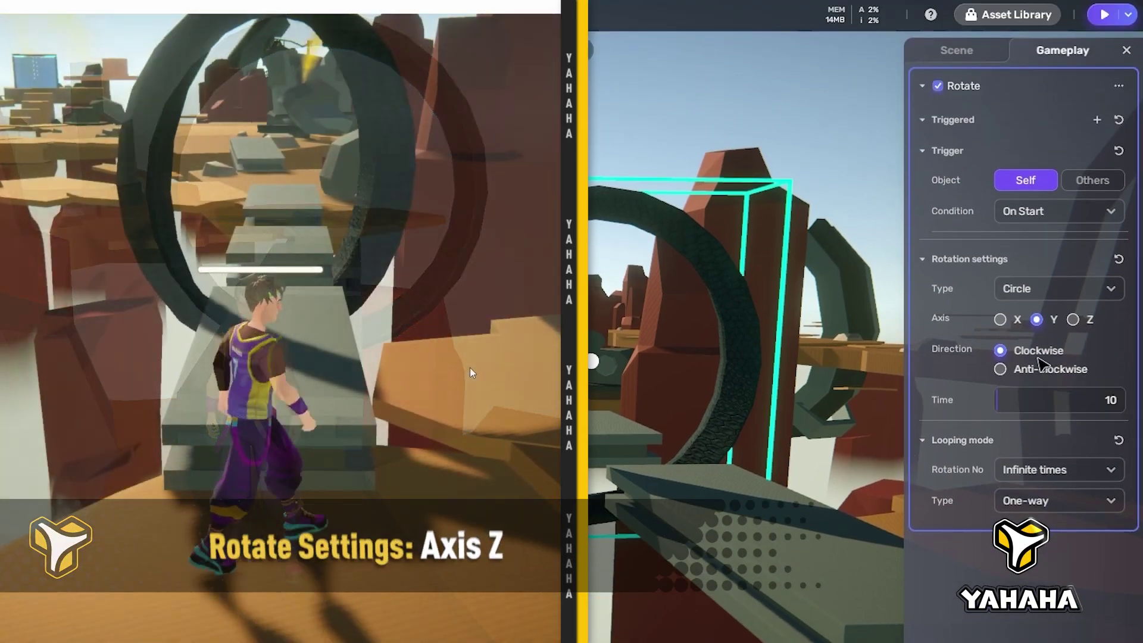
- Give the ring's rotation a 3-second time around the X axis, looping infinitely
{"action": "left_click", "coordinate": [1073, 319]}
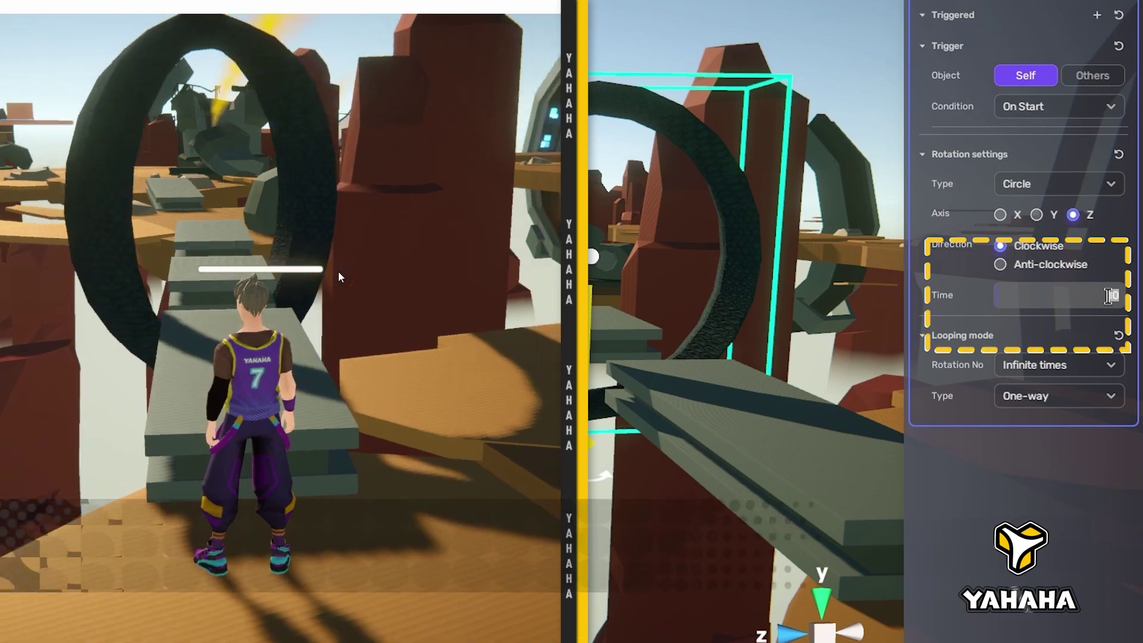
{"action": "type", "text": "3"}
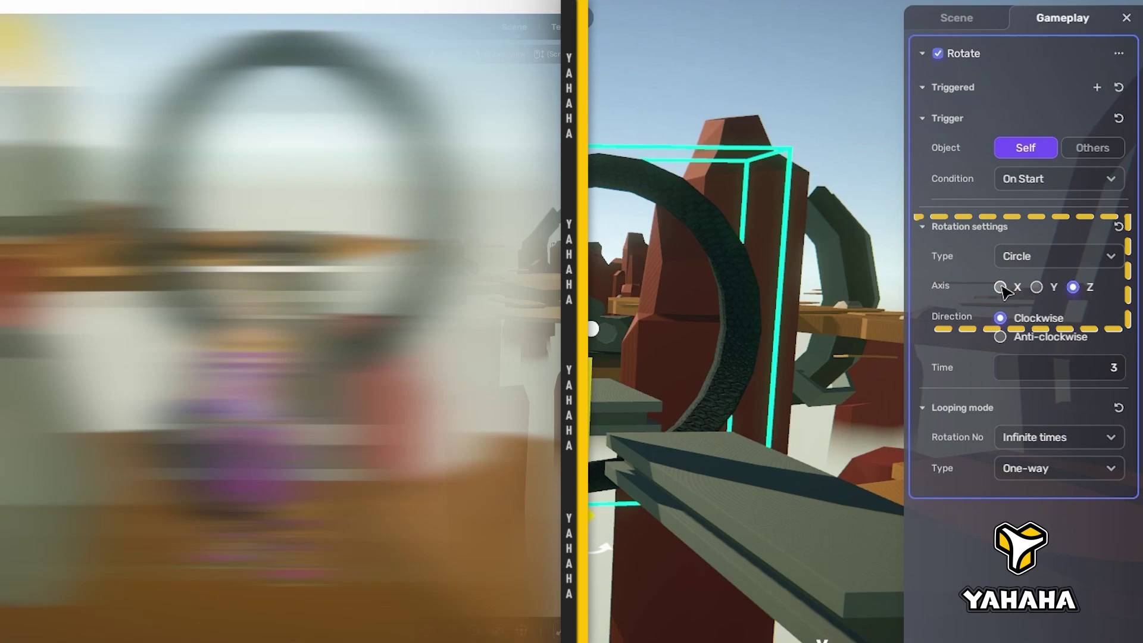
{"action": "left_click", "coordinate": [1001, 287]}
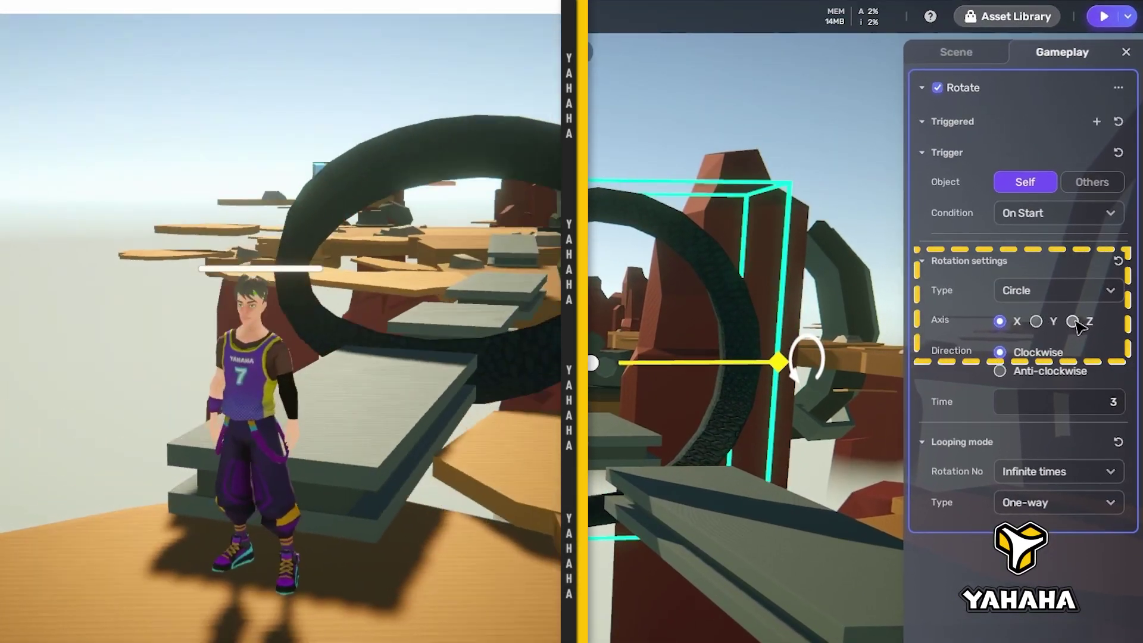
- Set the ring's rotation axis back to Z and its type to Arc
{"action": "left_click", "coordinate": [1072, 321]}
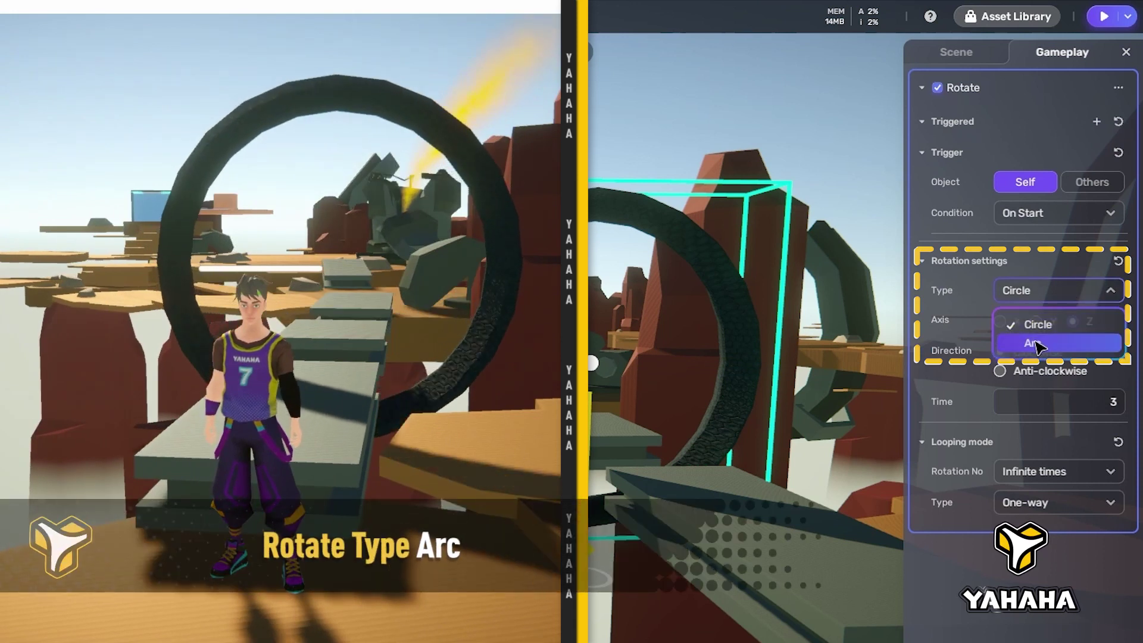
{"action": "left_click", "coordinate": [1036, 344]}
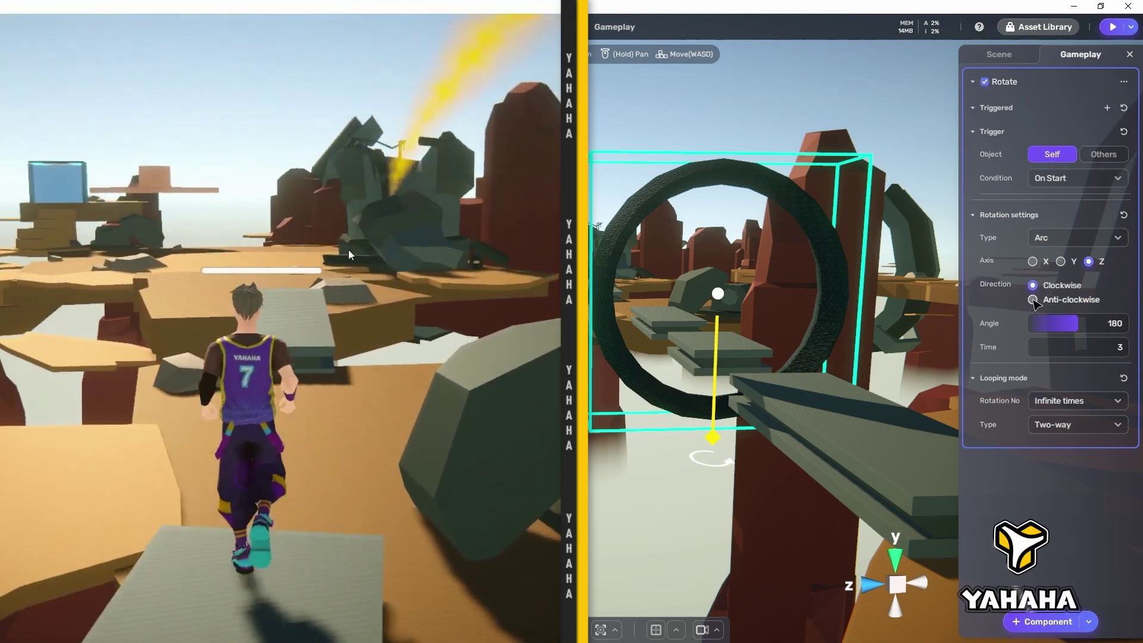
- Make the ring rotate anti-clockwise, starting when Touched by player
{"action": "left_click", "coordinate": [1066, 300]}
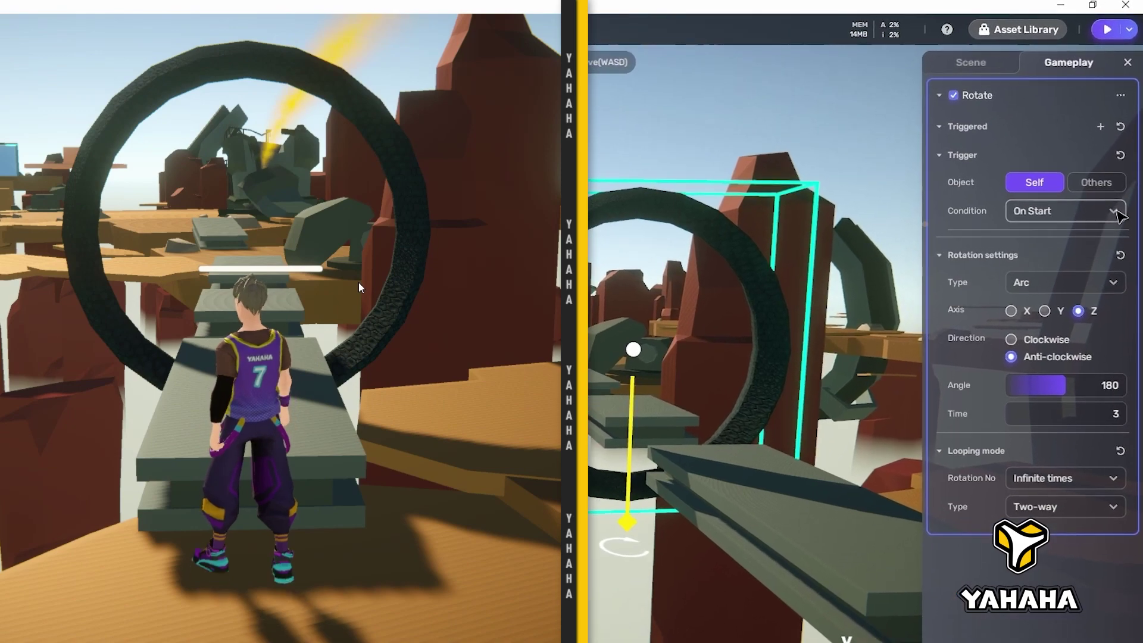
{"action": "left_click", "coordinate": [1098, 180]}
{"action": "left_click", "coordinate": [1059, 265]}
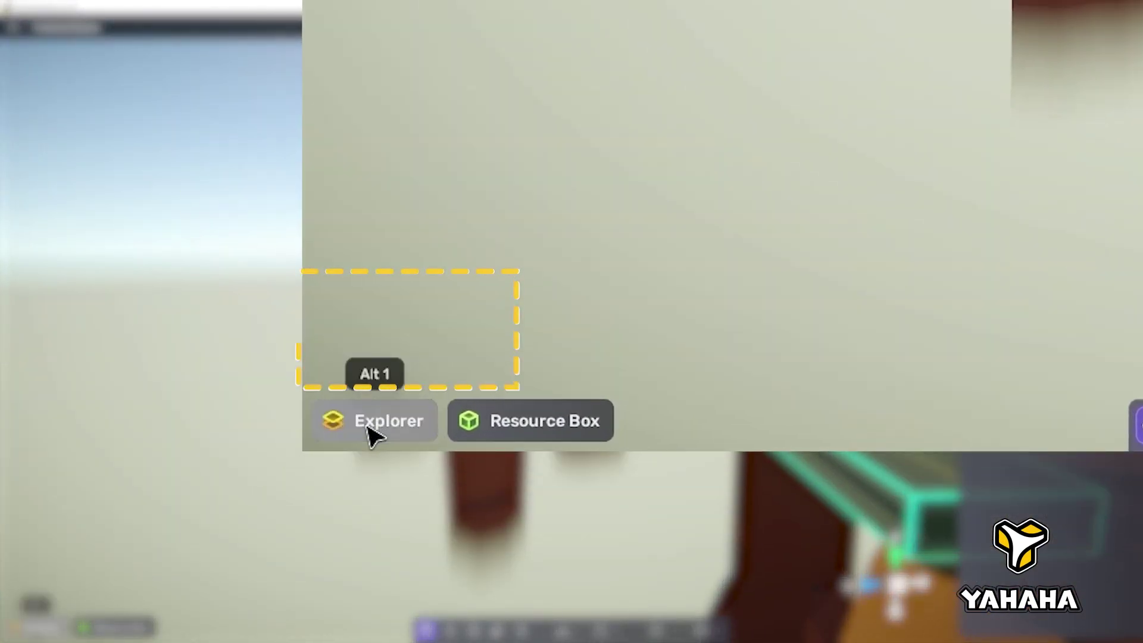
- Choose Beam 01 (2) as the object whose touch triggers the ring
{"action": "left_click", "coordinate": [368, 424]}
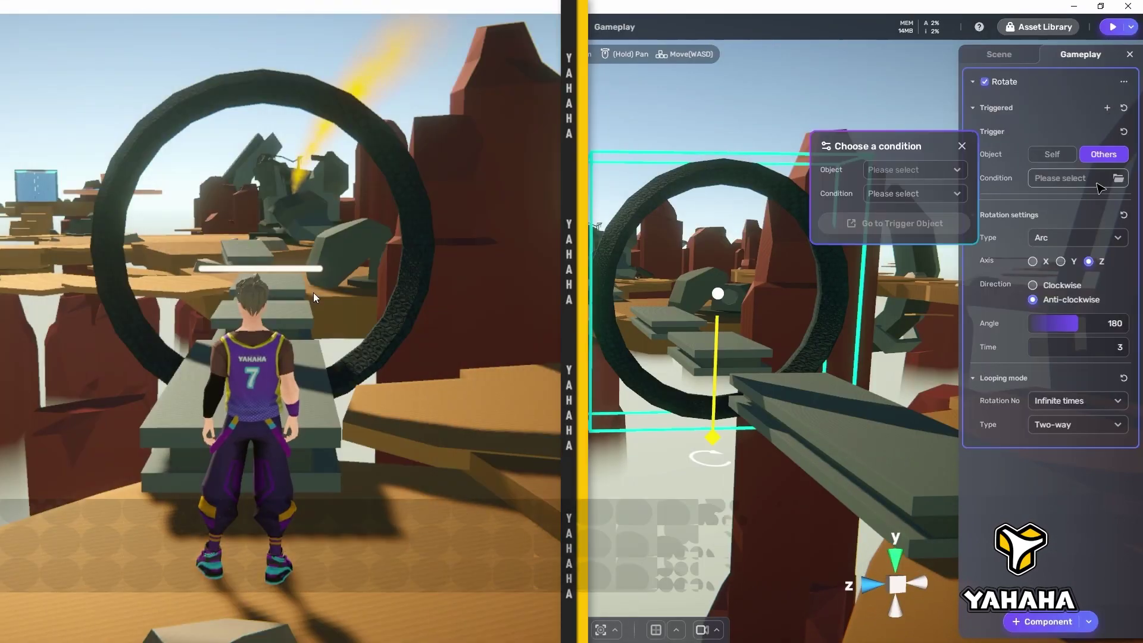
{"action": "left_click", "coordinate": [895, 171]}
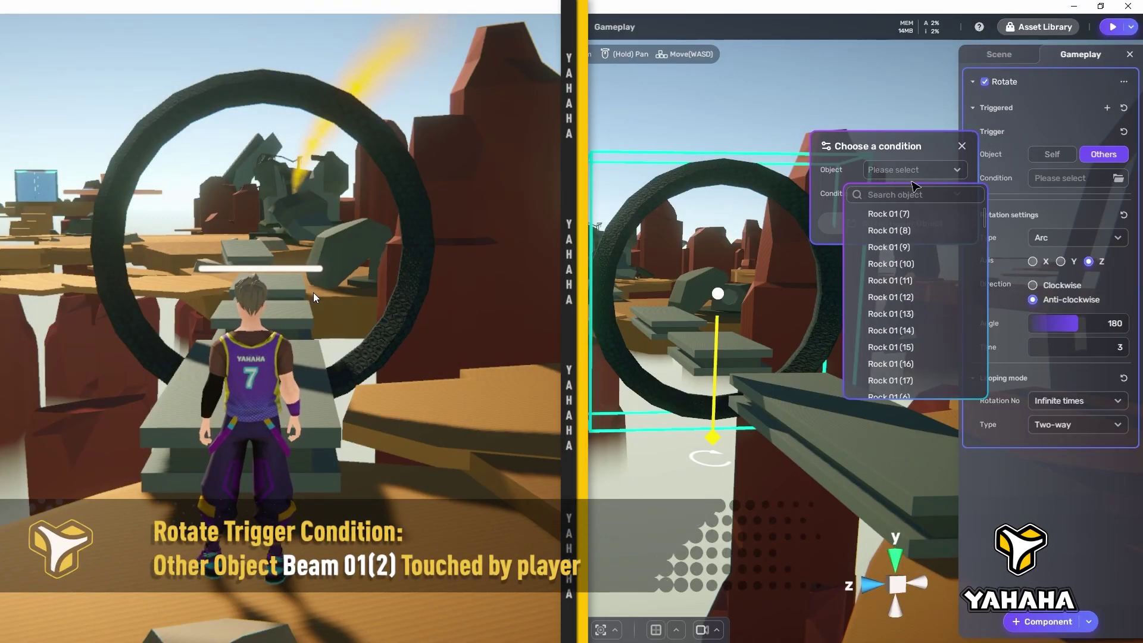
{"action": "type", "text": "bea"}
{"action": "left_click", "coordinate": [890, 247]}
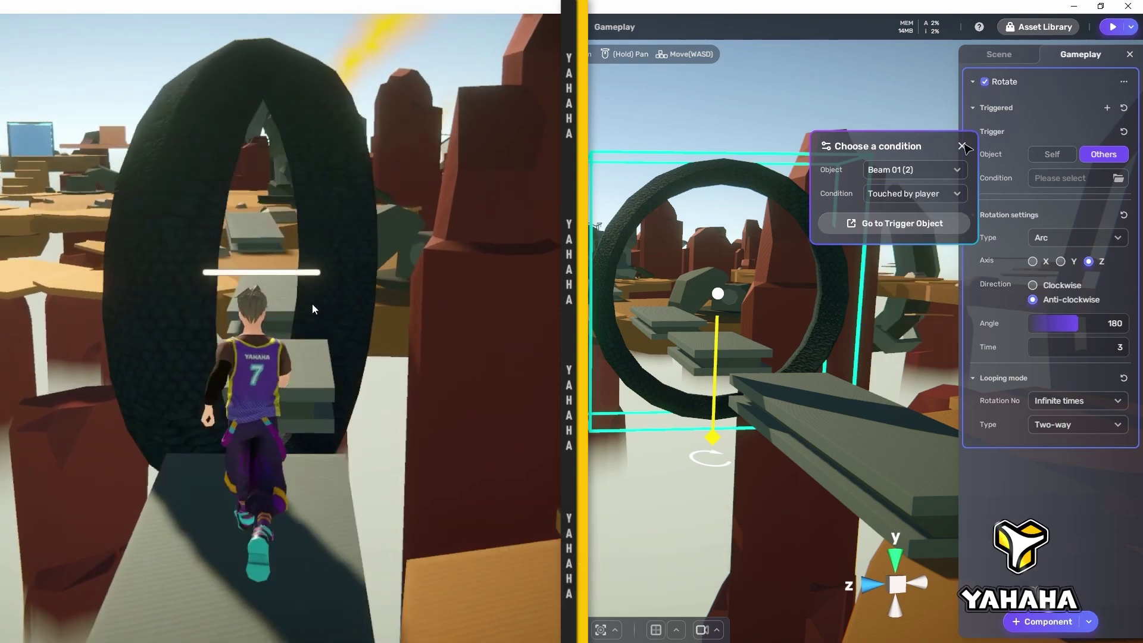
{"action": "left_click", "coordinate": [962, 146]}
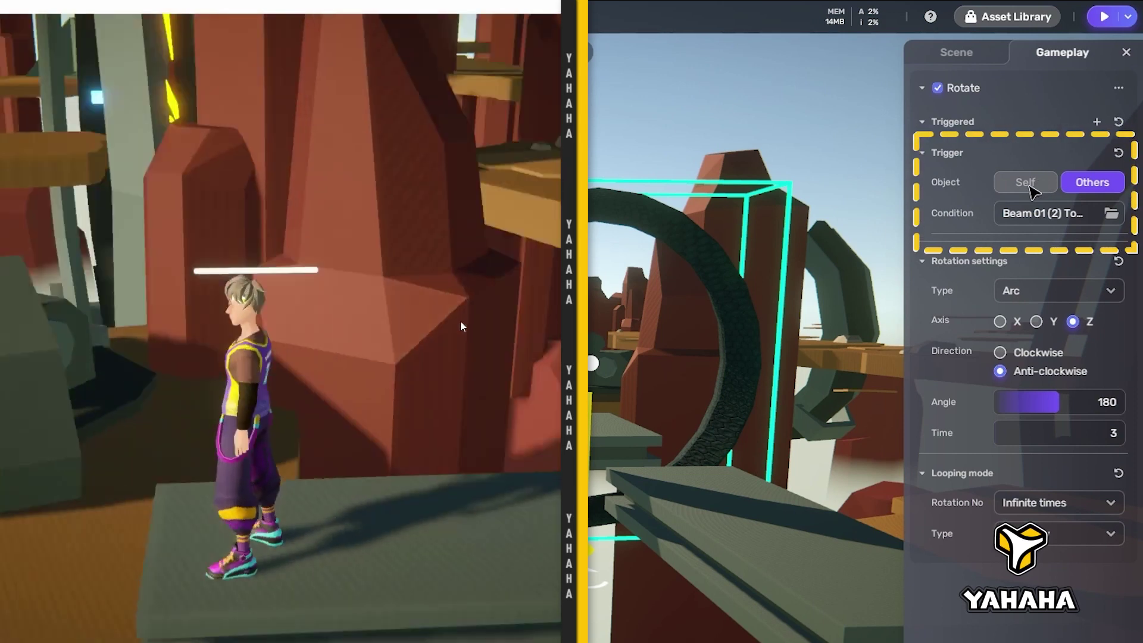
- Set the ring's trigger object to Self with the On Exit condition
{"action": "left_click", "coordinate": [1035, 189]}
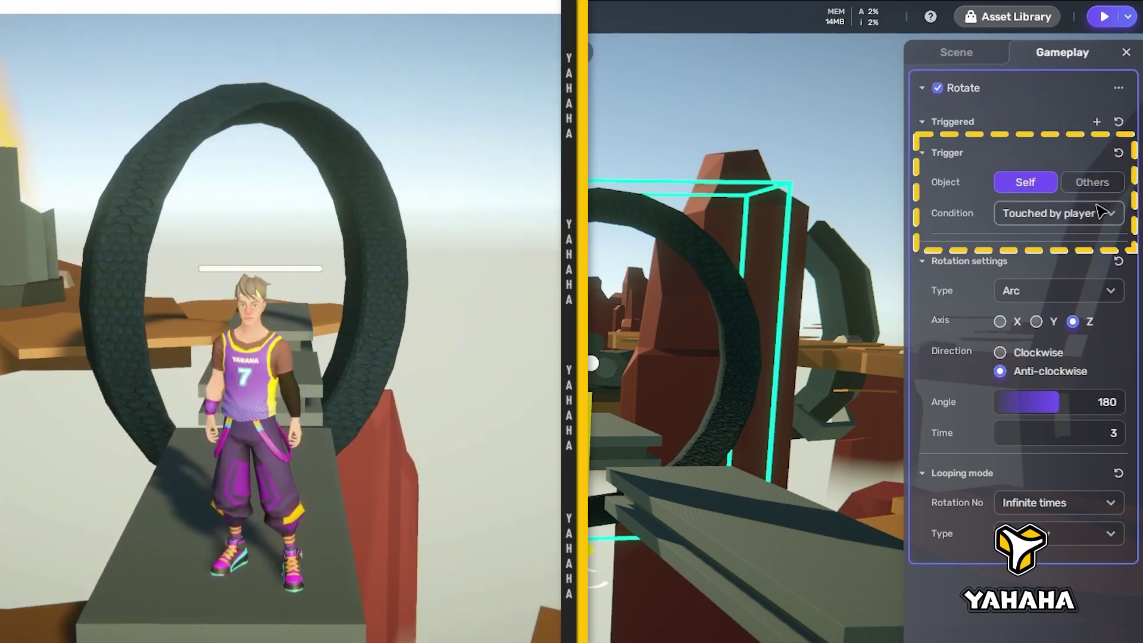
{"action": "left_click", "coordinate": [1088, 213]}
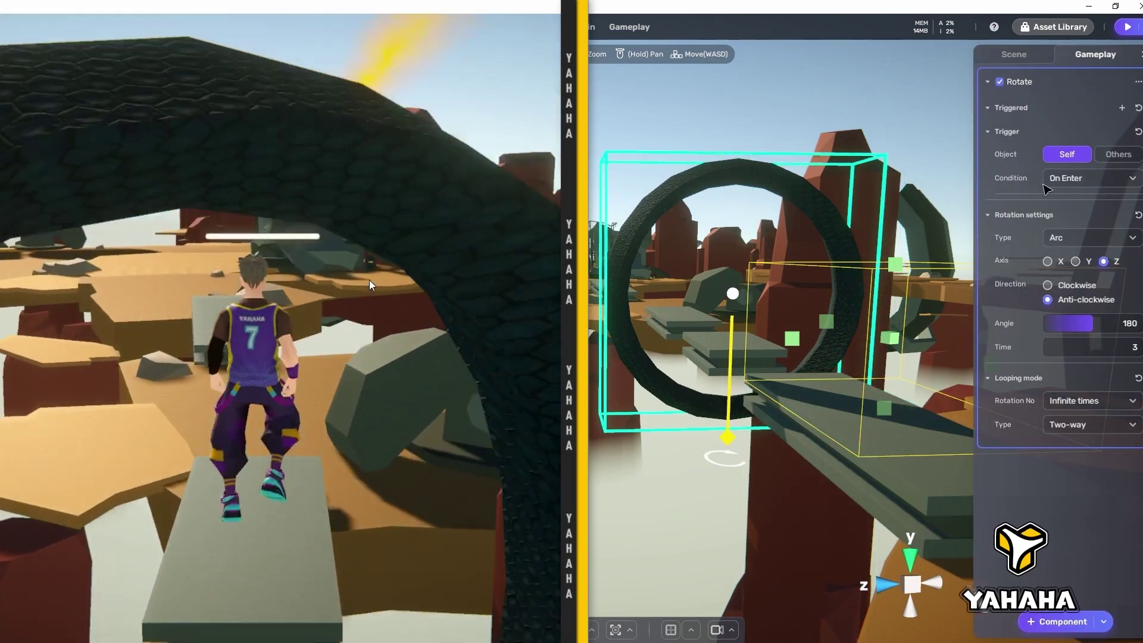
{"action": "left_click", "coordinate": [1046, 182]}
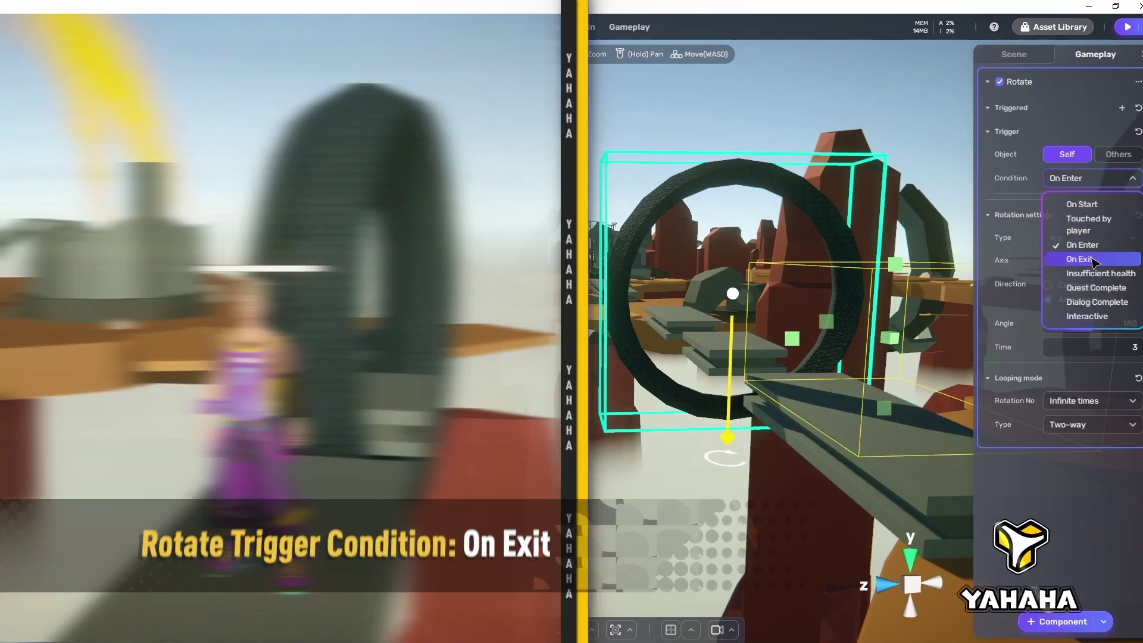
{"action": "left_click", "coordinate": [1093, 260]}
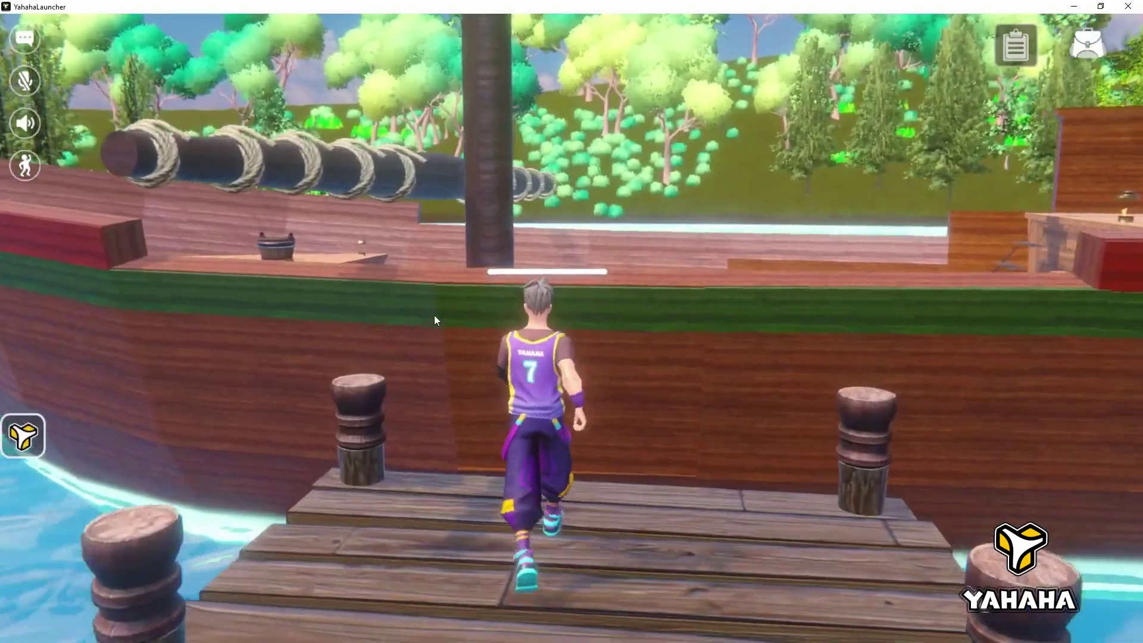
{"action": "key", "text": "w"}
{"action": "key", "text": "w"}
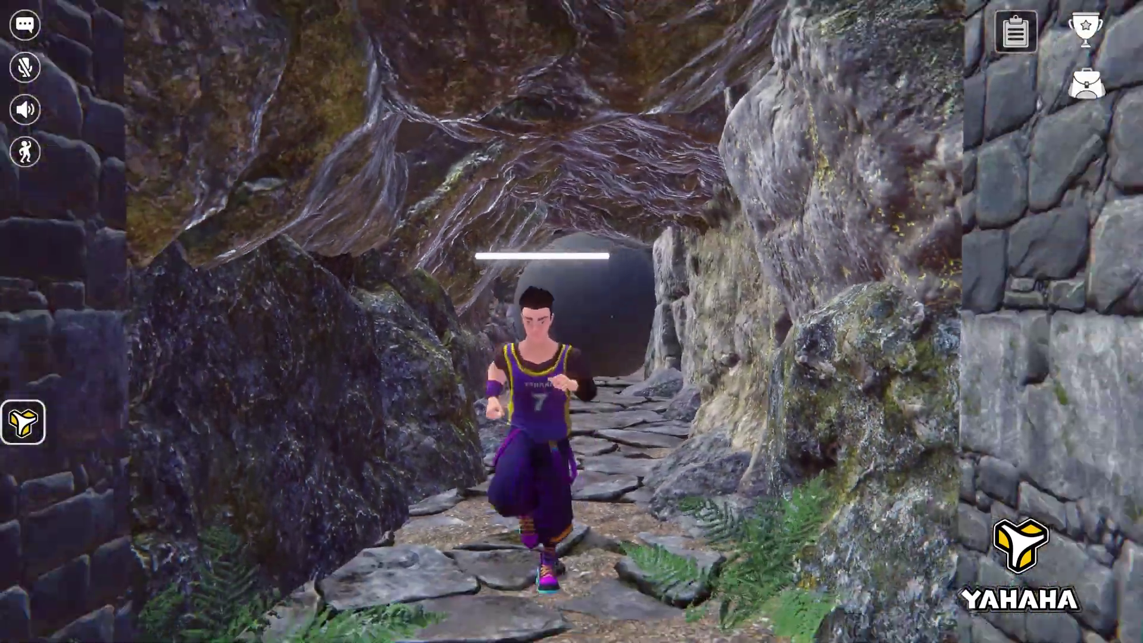
- Walk through the stone corridor and past the columns, collecting the Life Heart and Defense Sphere
{"action": "key", "text": "s"}
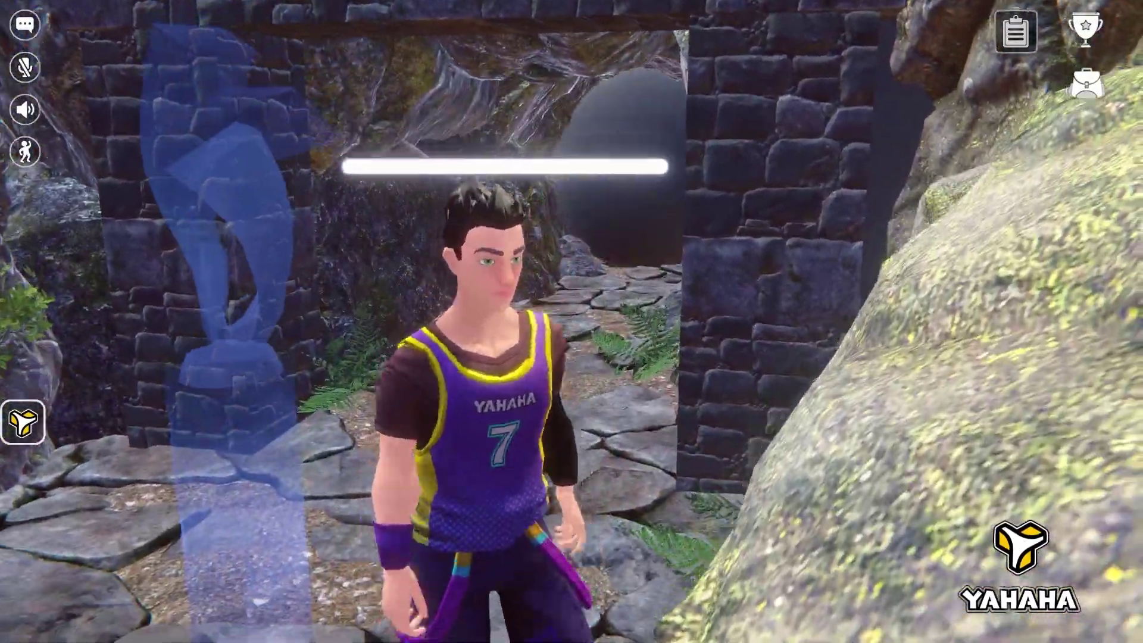
{"action": "key", "text": "a"}
{"action": "key", "text": "w"}
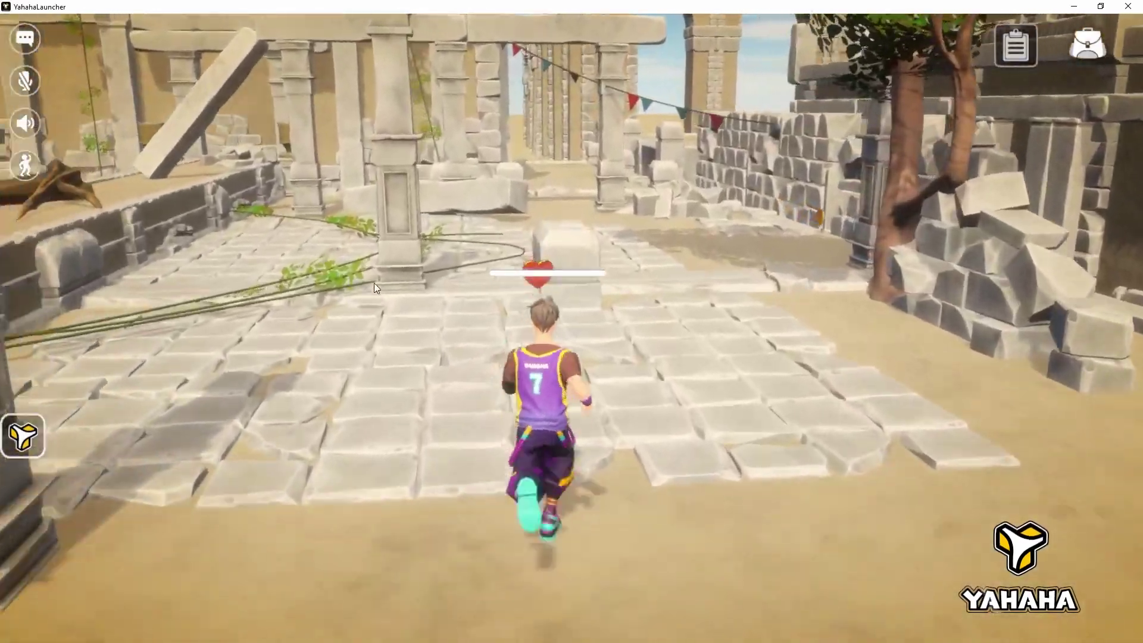
{"action": "key", "text": "d"}
{"action": "key", "text": "w"}
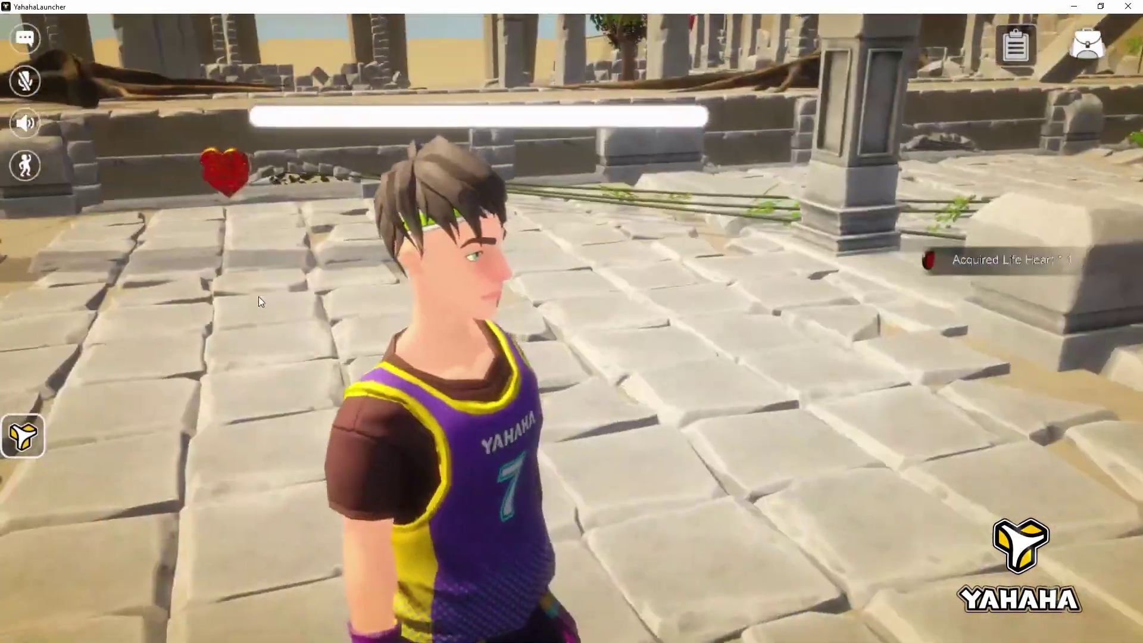
{"action": "key", "text": "w"}
{"action": "key", "text": "w"}
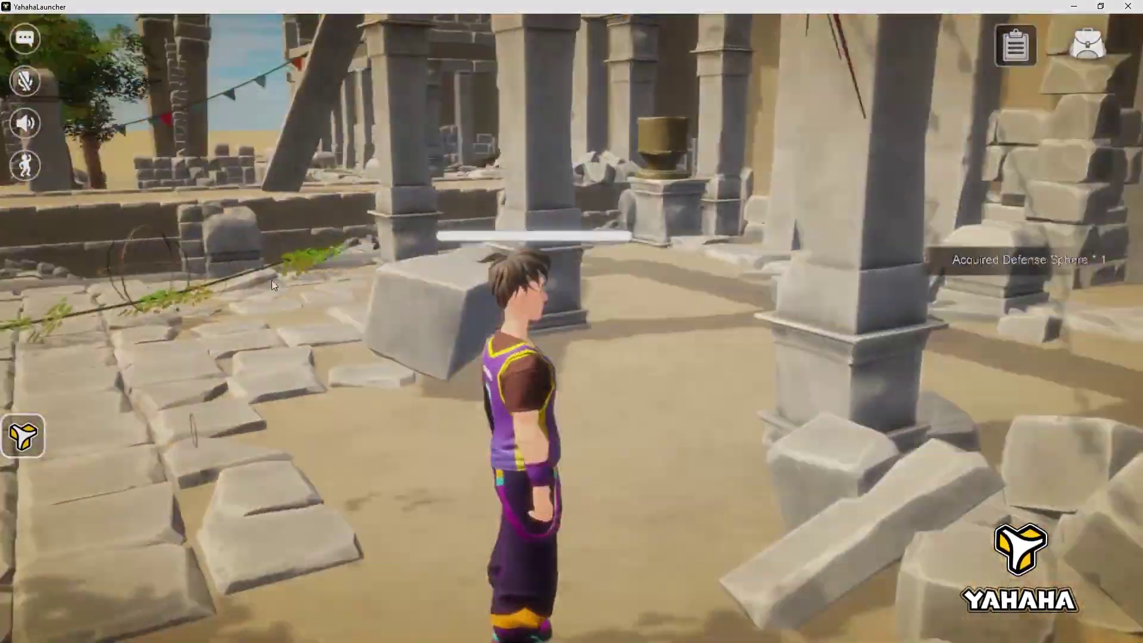